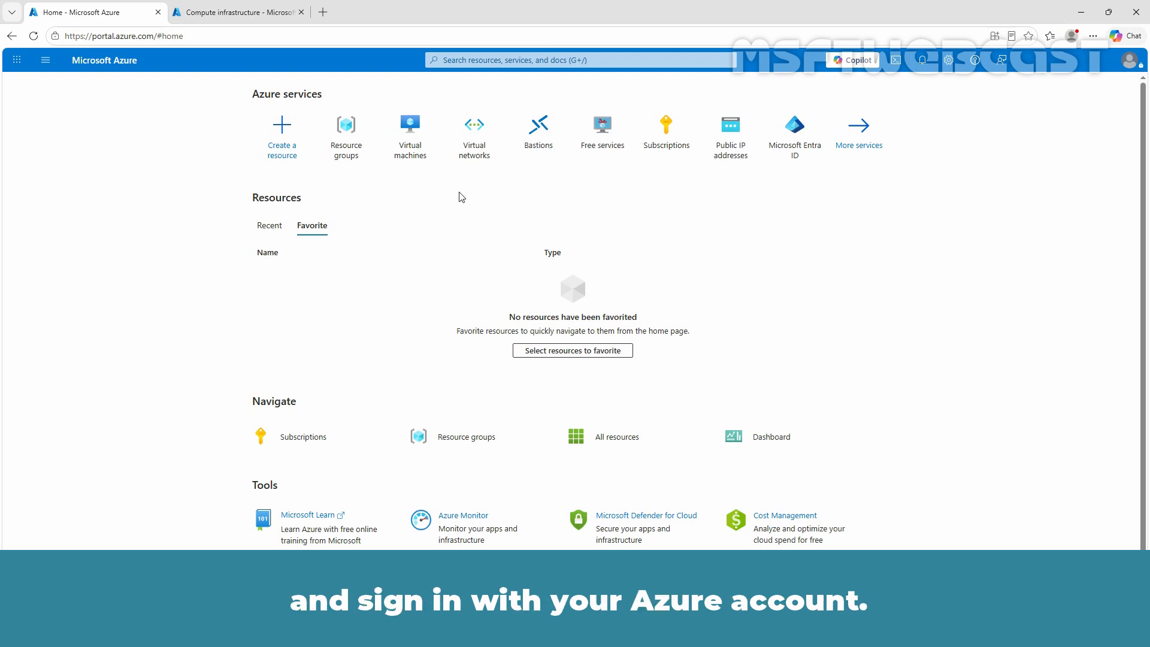
Step: Find the virtual networks service and view the subnets of TEST-VM01-vnet
{"action": "left_click", "coordinate": [495, 62]}
{"action": "type", "text": "virtual net"}
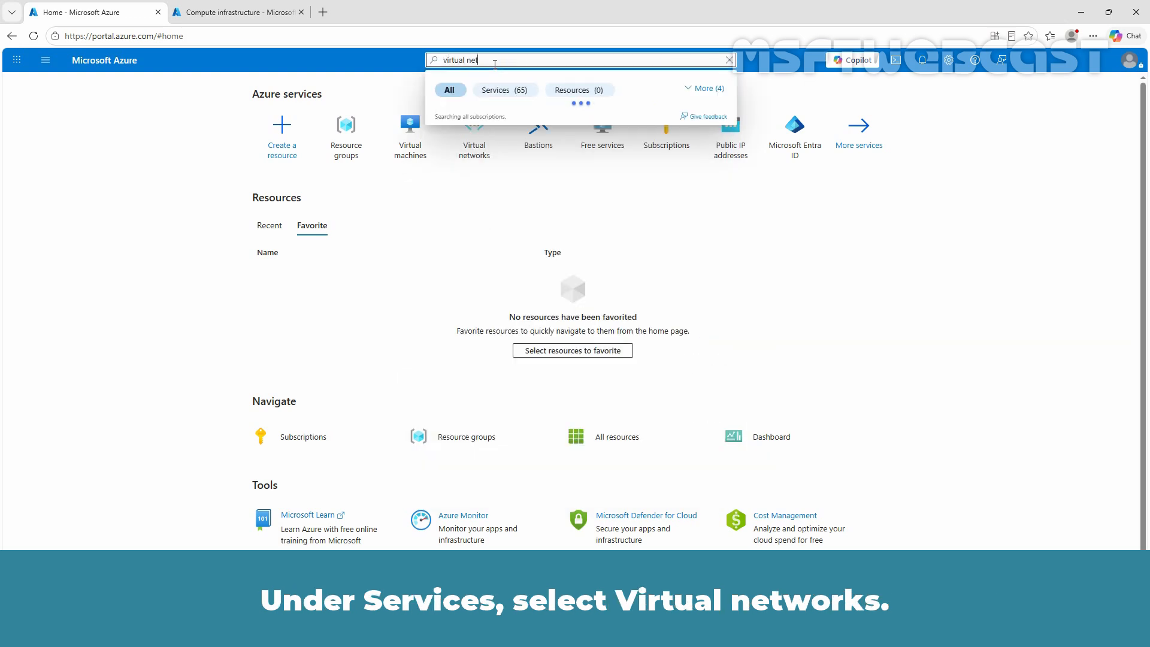
{"action": "left_click", "coordinate": [481, 138]}
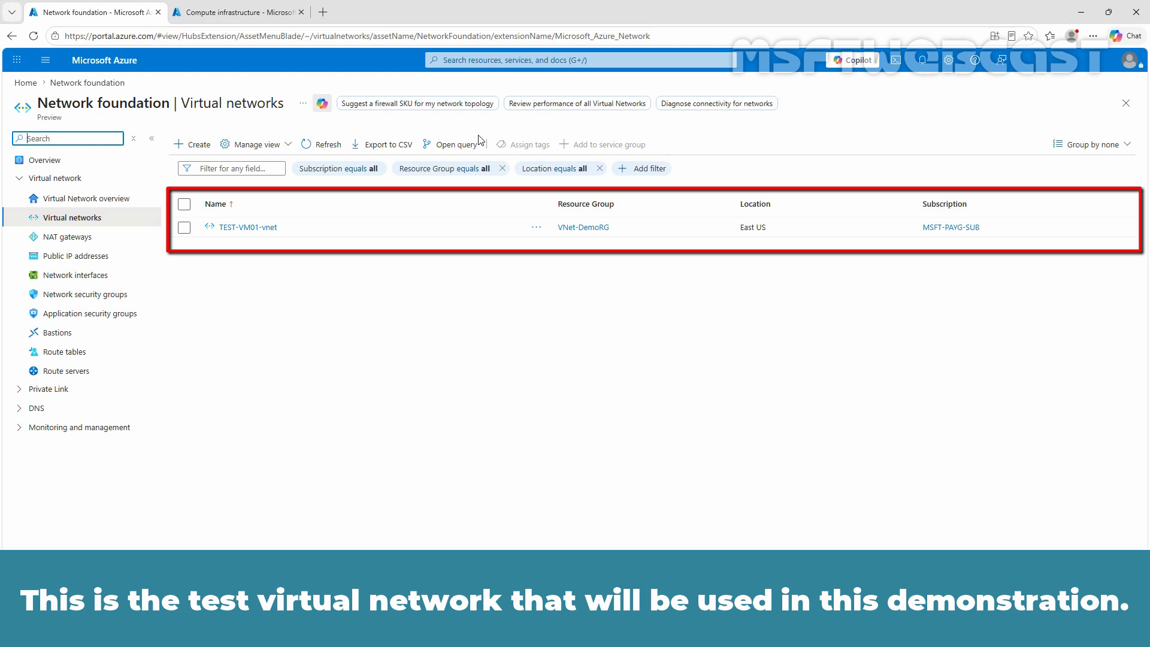
{"action": "left_click", "coordinate": [244, 228]}
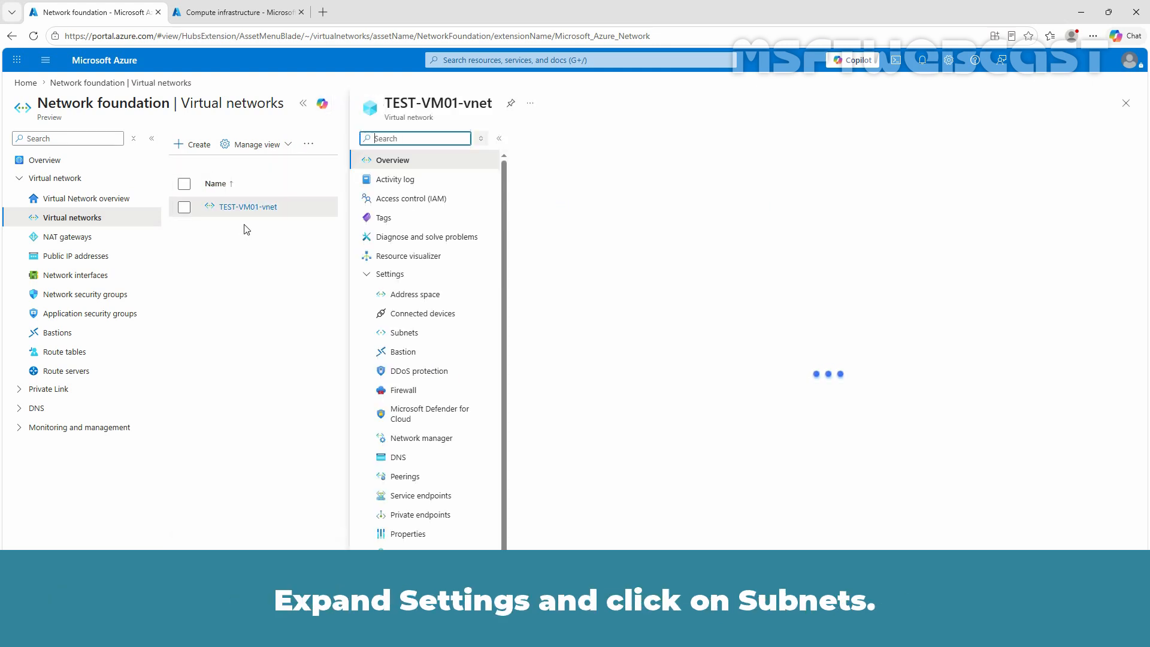
{"action": "left_click", "coordinate": [405, 334]}
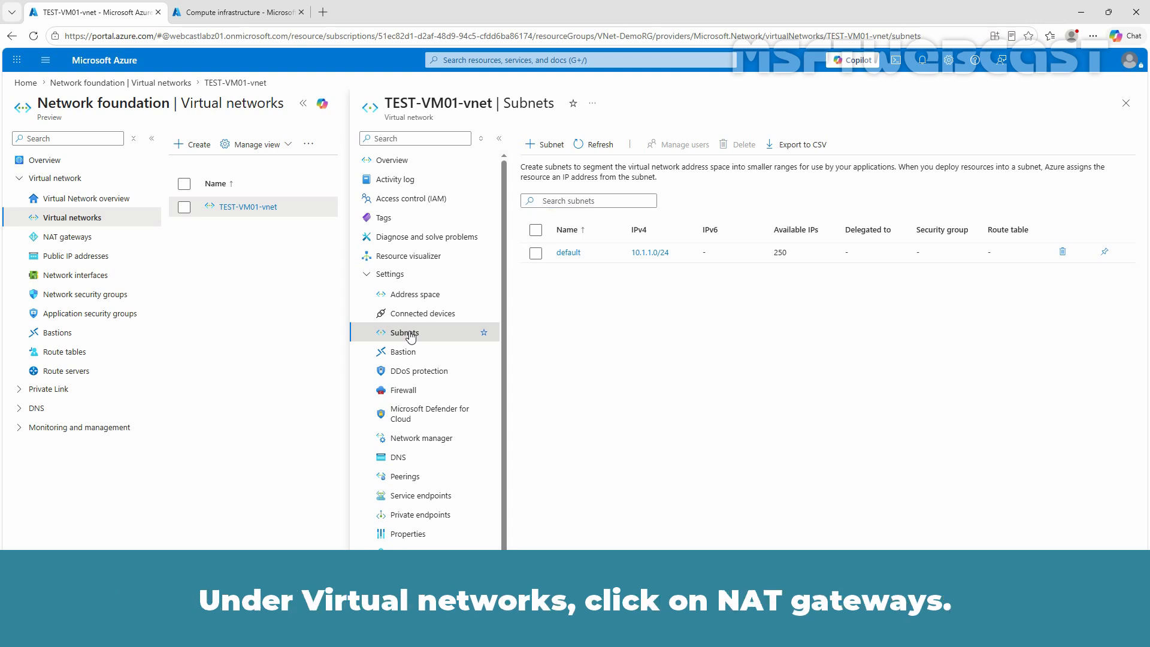
Step: Start creating a NAT gateway in the MSFT-PAYG-SUB subscription and the VNet-DemoRG resource group
{"action": "left_click", "coordinate": [56, 237]}
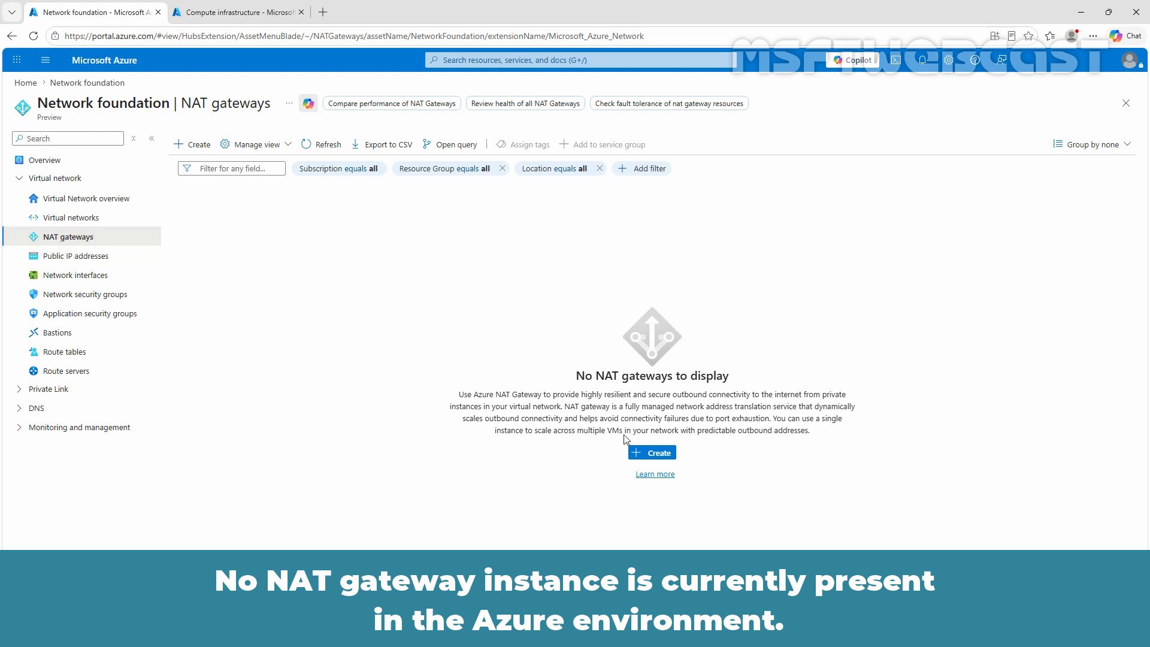
{"action": "left_click", "coordinate": [655, 457]}
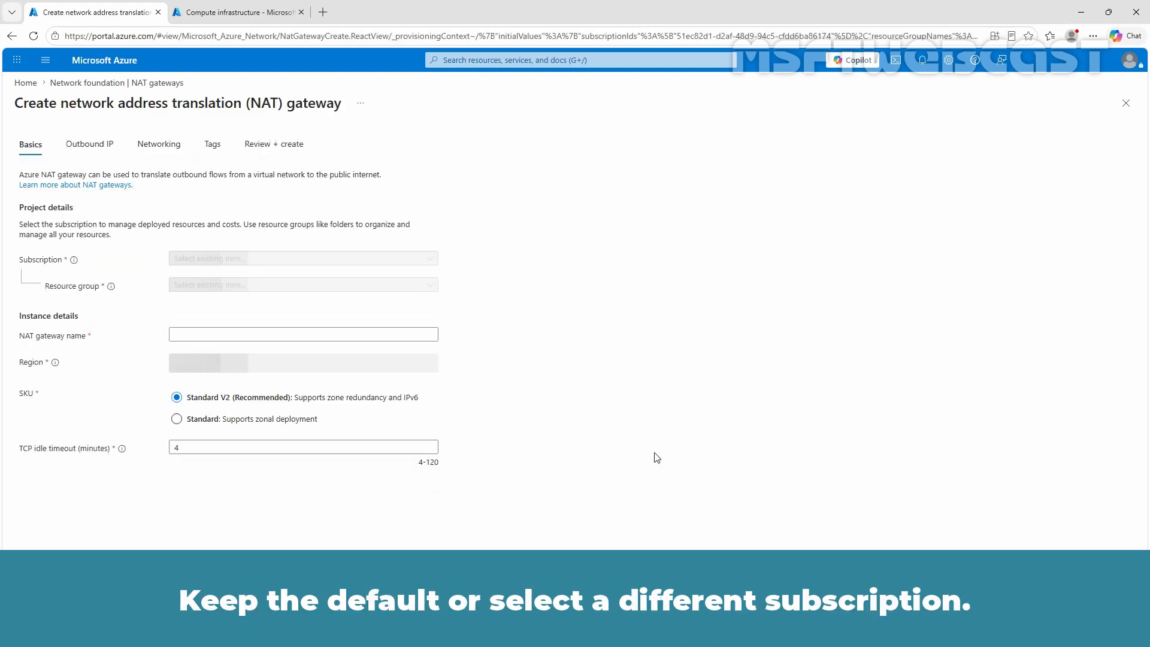
{"action": "left_click", "coordinate": [243, 259]}
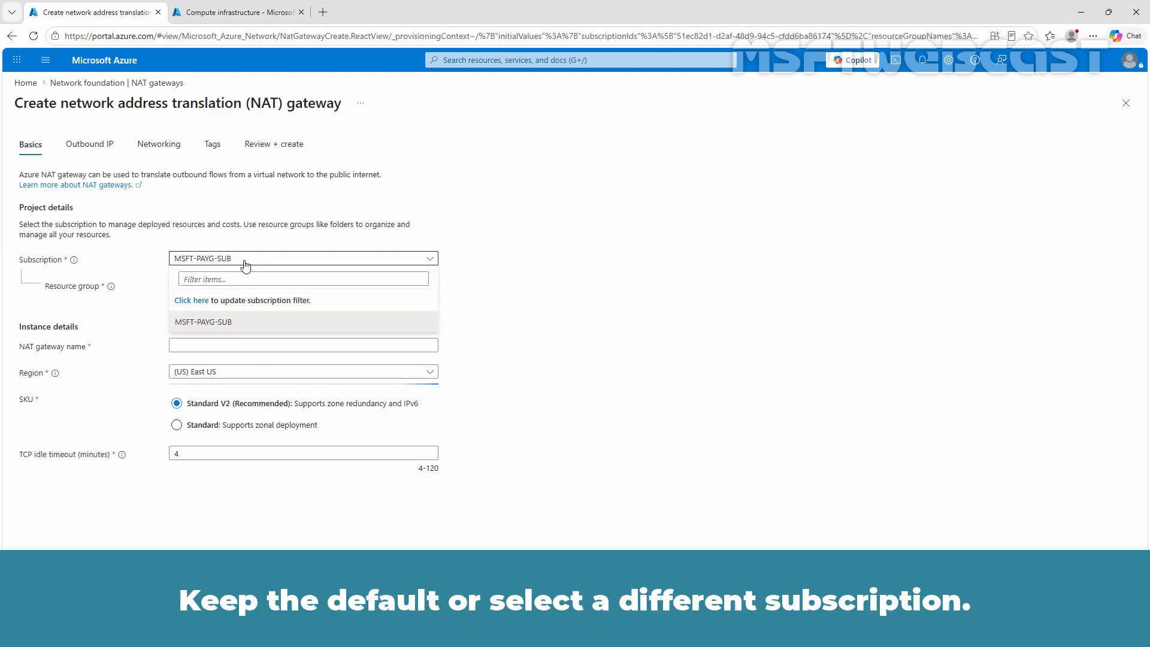
{"action": "left_click", "coordinate": [201, 317]}
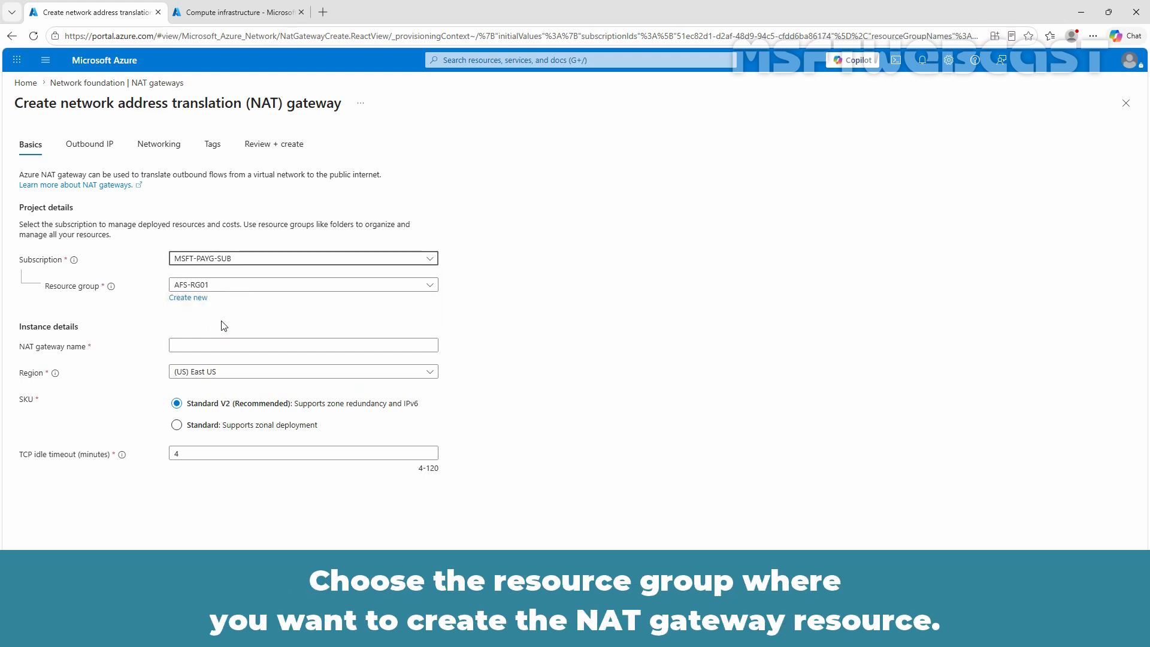
{"action": "left_click", "coordinate": [226, 286]}
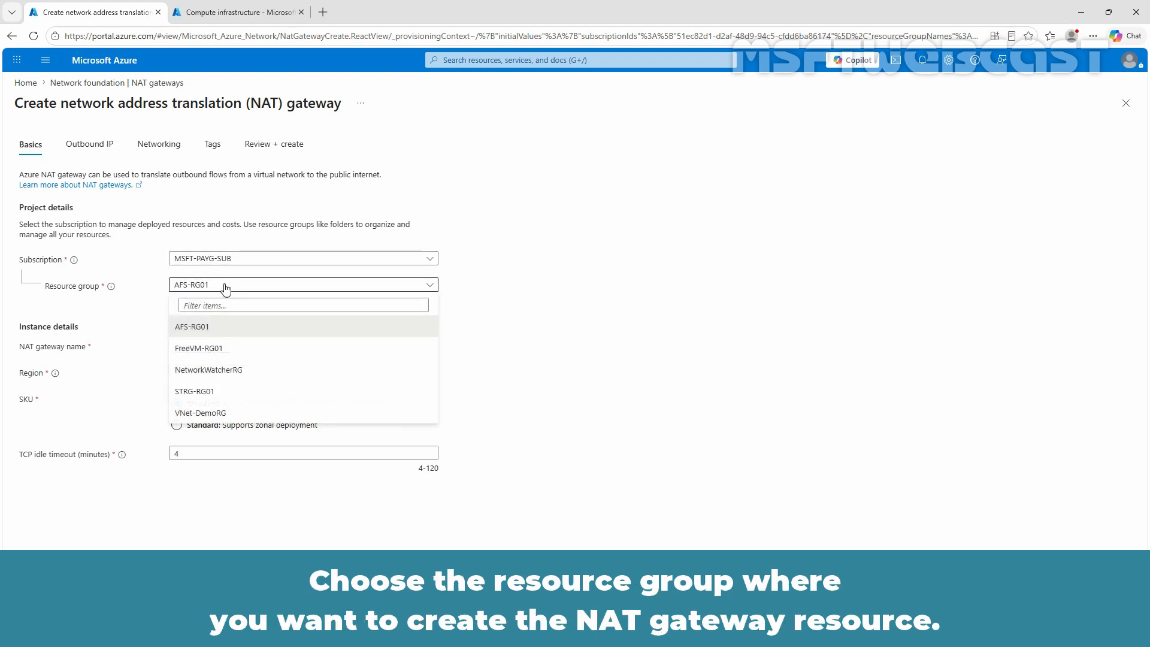
{"action": "left_click", "coordinate": [195, 413]}
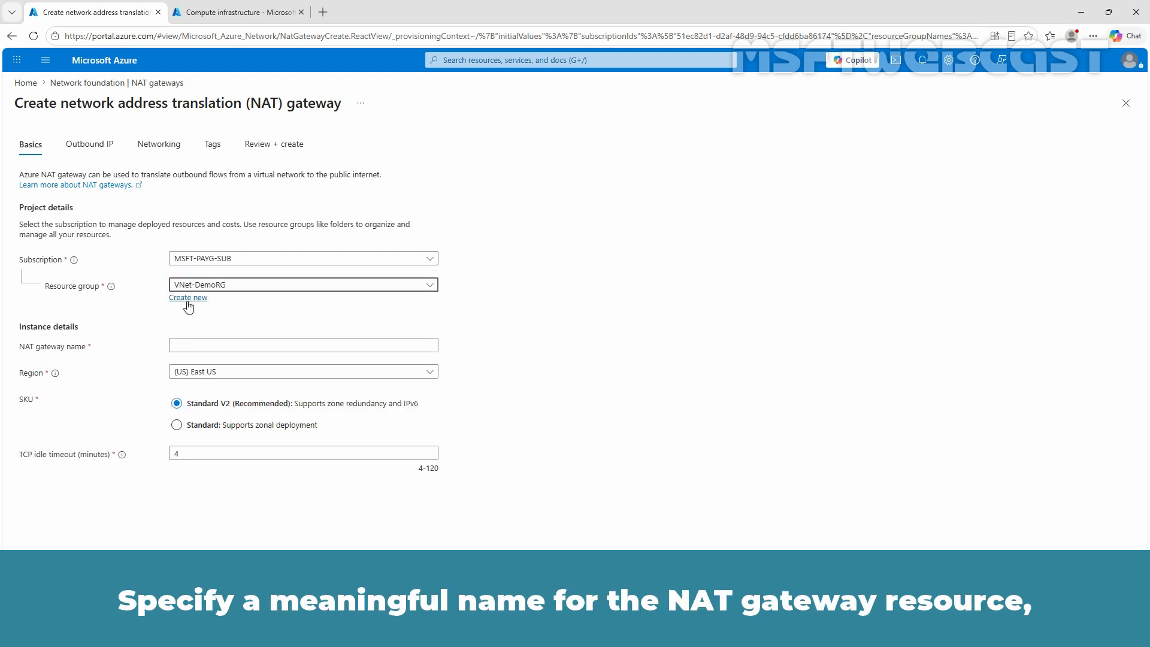
Step: Name the NAT gateway EastUS-GW01 and keep (US) East US as its region
{"action": "left_click", "coordinate": [190, 348]}
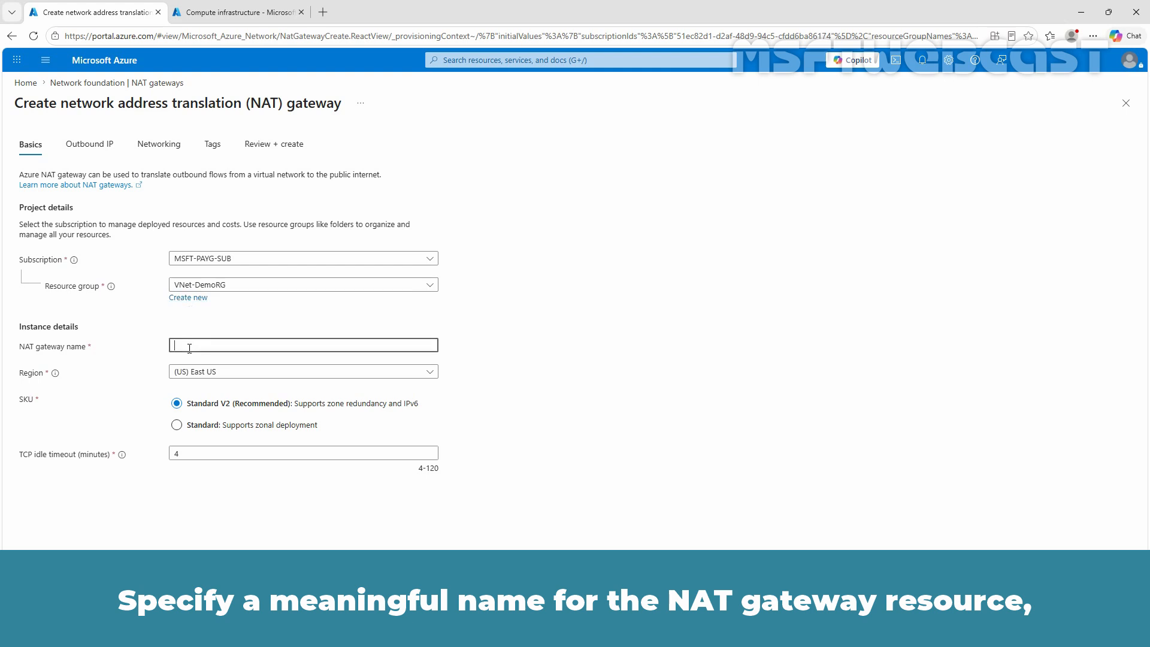
{"action": "type", "text": "Eas"}
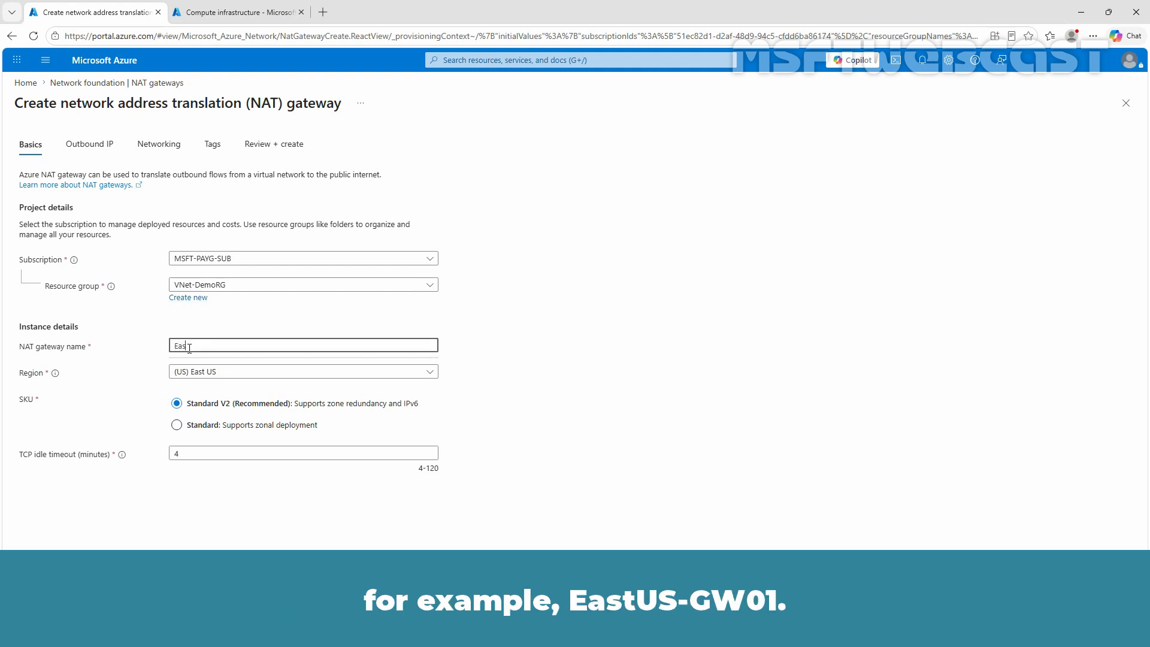
{"action": "type", "text": "tUS-GW01"}
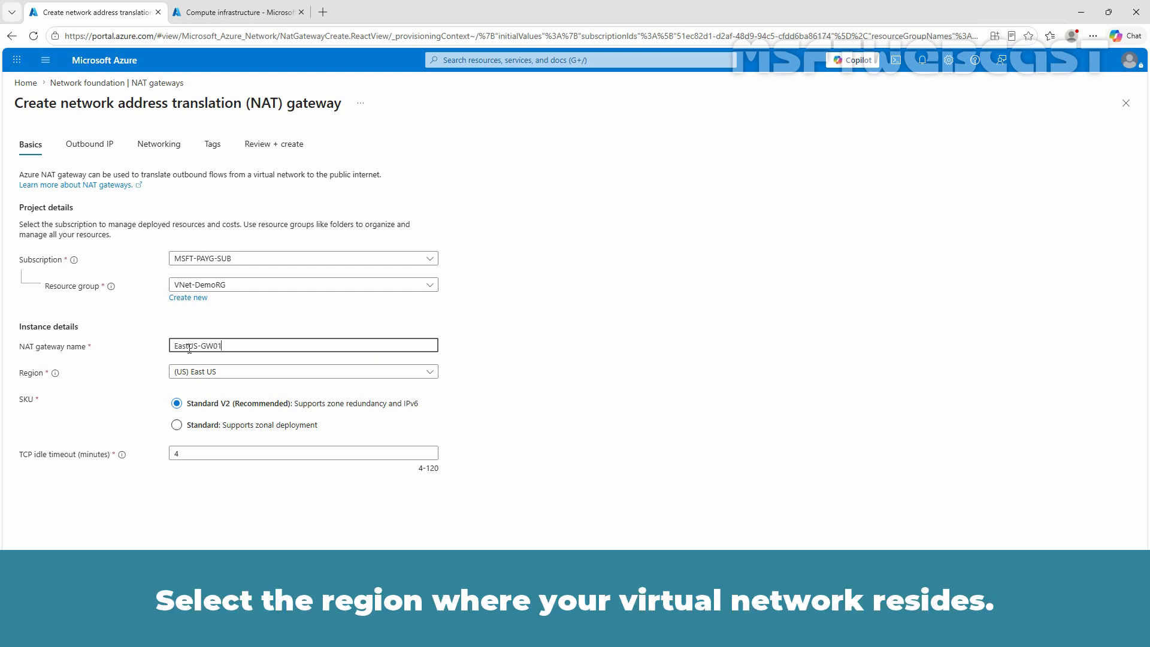
{"action": "left_click", "coordinate": [231, 378]}
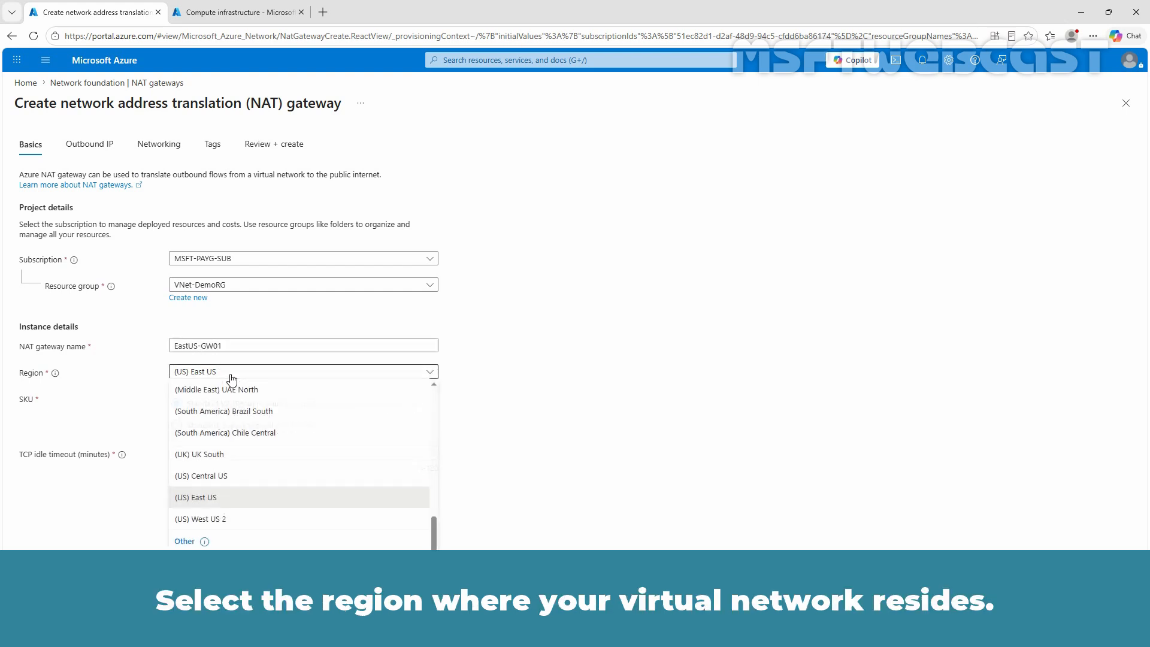
{"action": "left_click", "coordinate": [232, 378]}
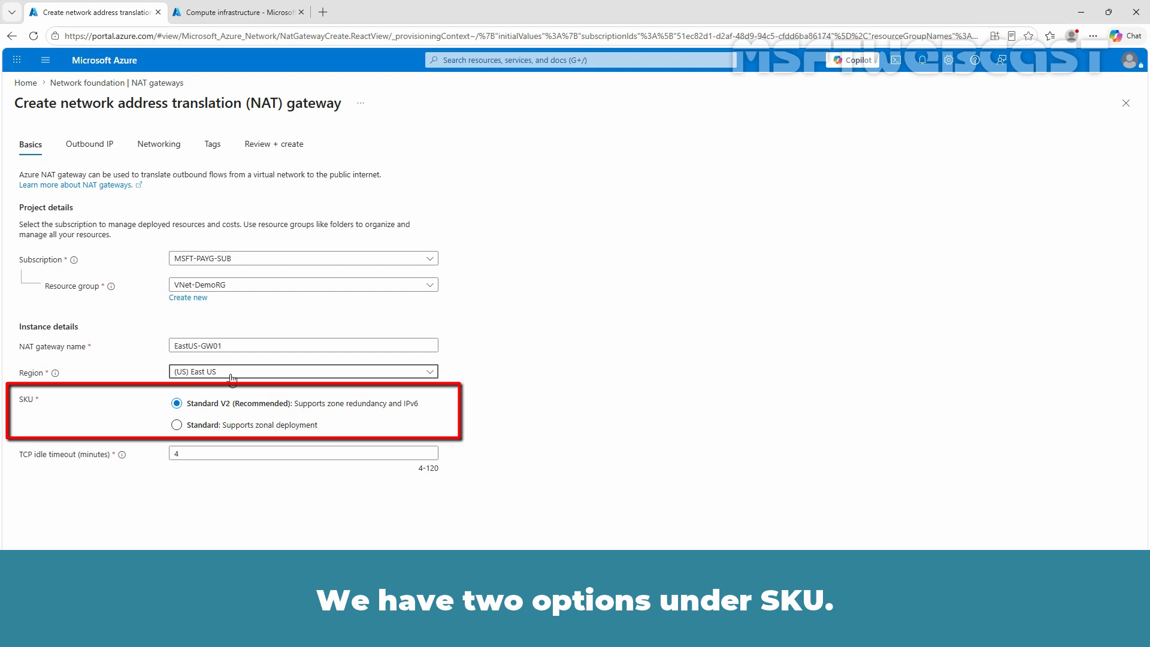
Step: Check the availability zone choices offered by the Standard SKU and return to the Standard V2 SKU
{"action": "left_click", "coordinate": [224, 425]}
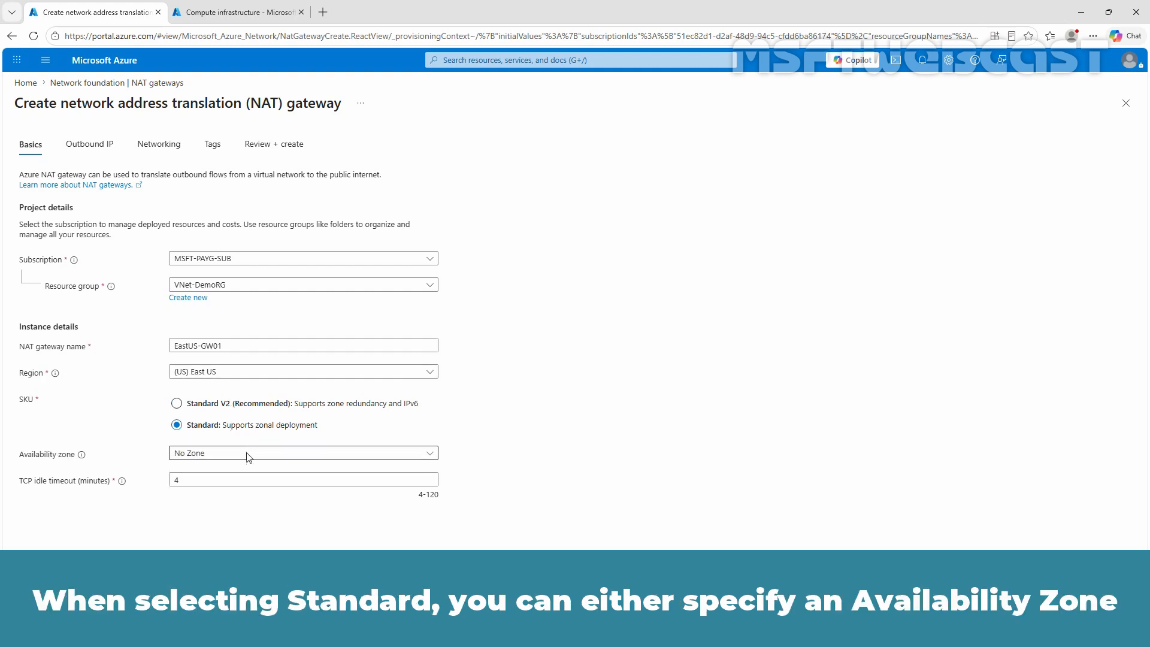
{"action": "left_click", "coordinate": [248, 454]}
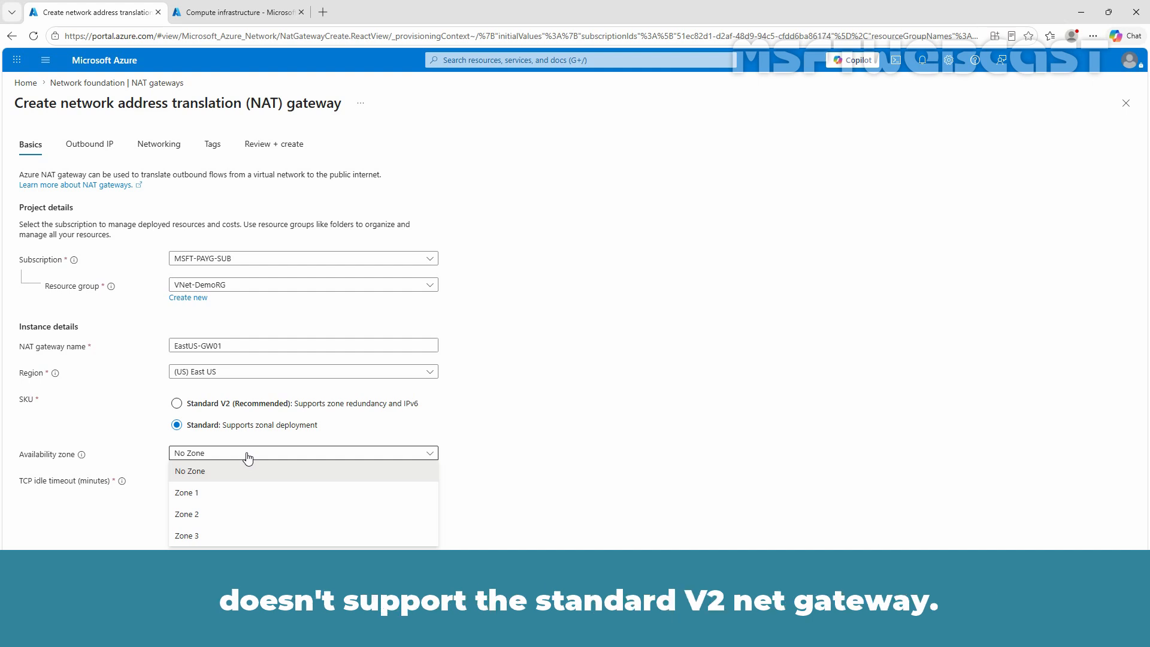
{"action": "left_click", "coordinate": [248, 457]}
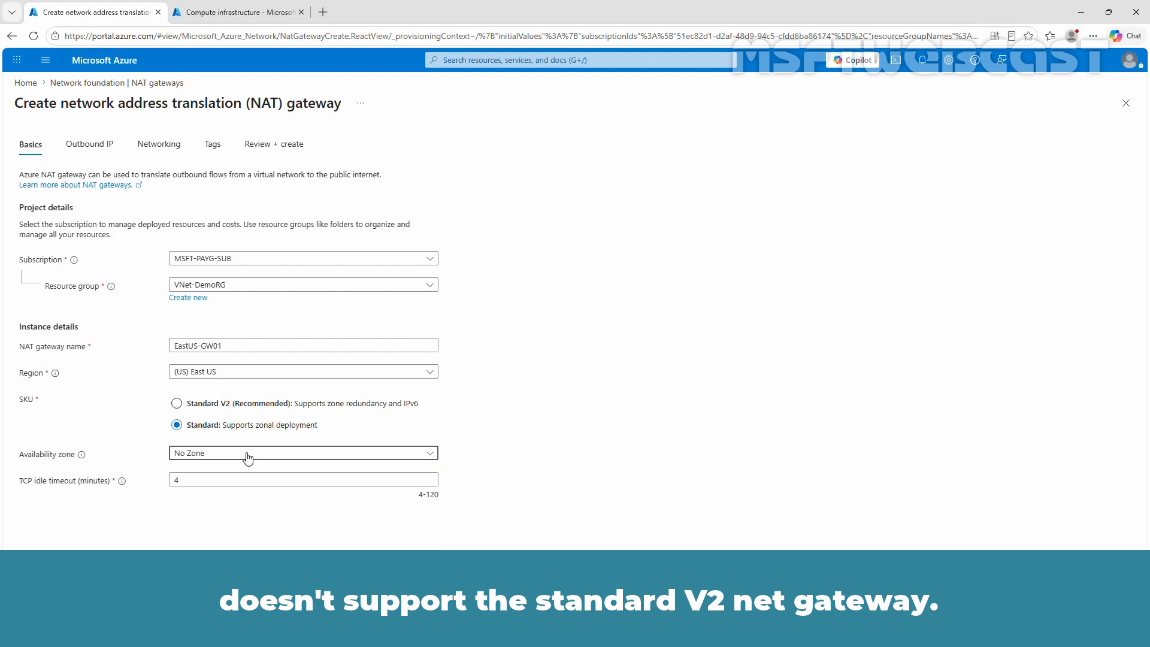
{"action": "left_click", "coordinate": [222, 407]}
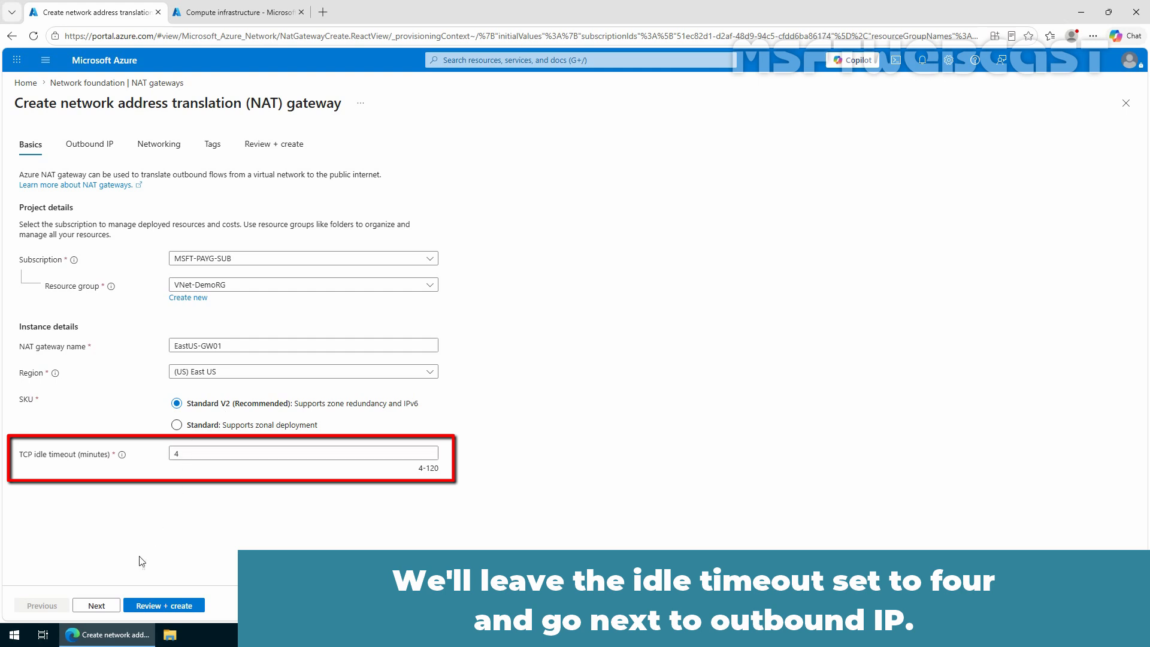
Step: Open the gateway's outbound public IP settings and examine the available prefix sizes and selectable public IP addresses
{"action": "left_click", "coordinate": [94, 607]}
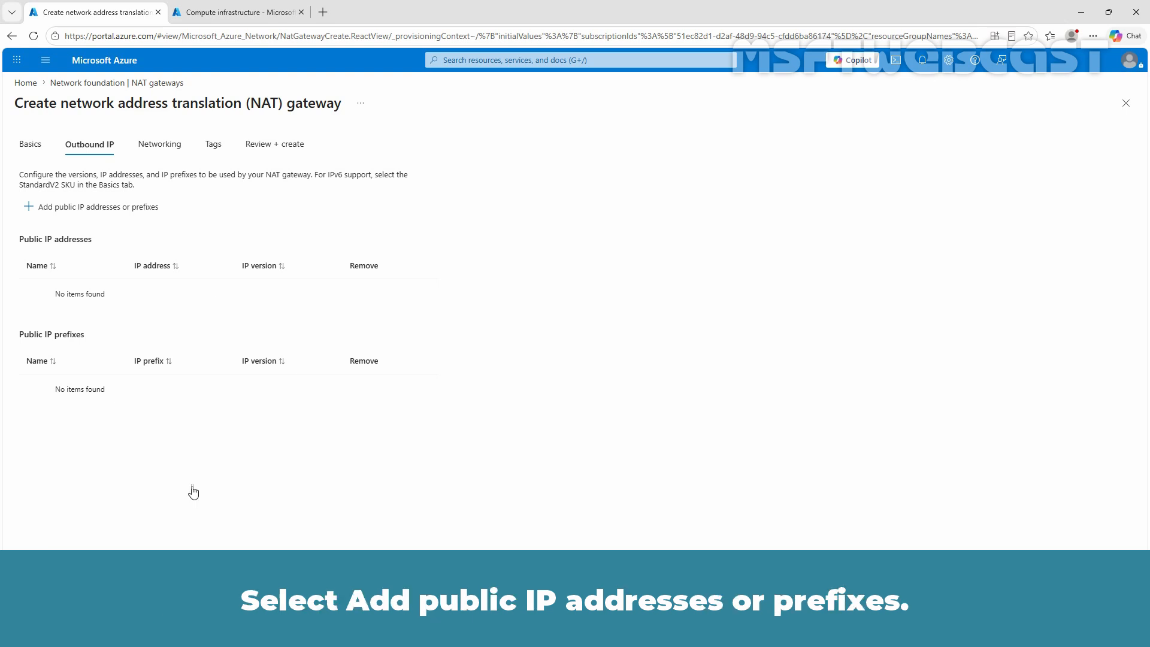
{"action": "left_click", "coordinate": [118, 208]}
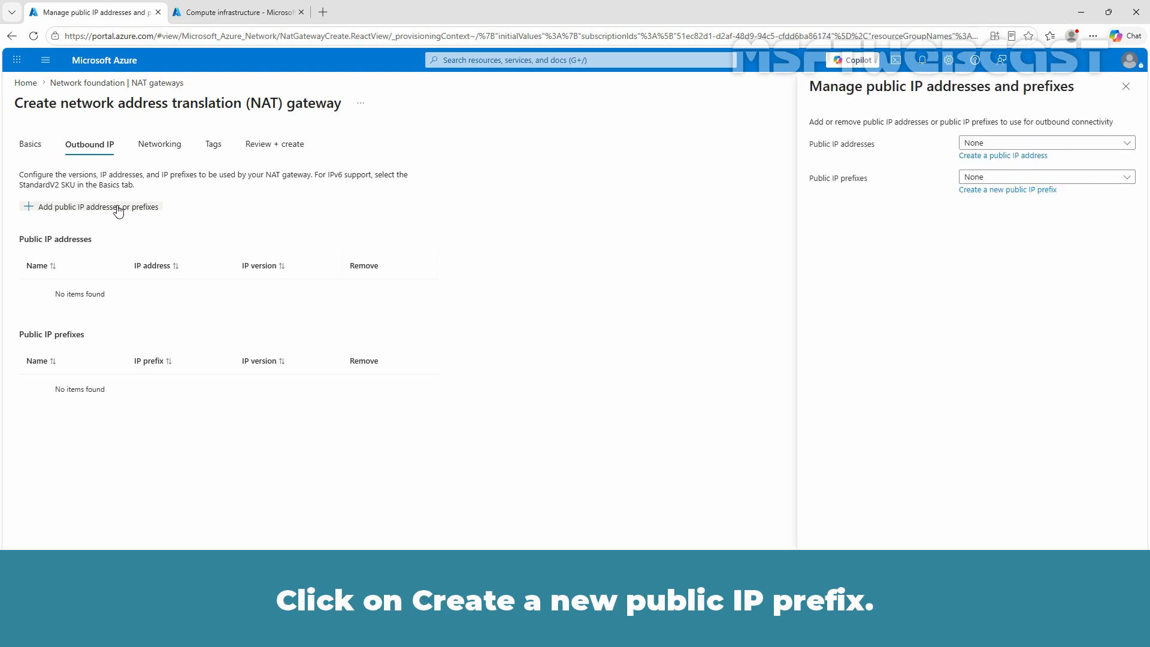
{"action": "left_click", "coordinate": [1008, 190]}
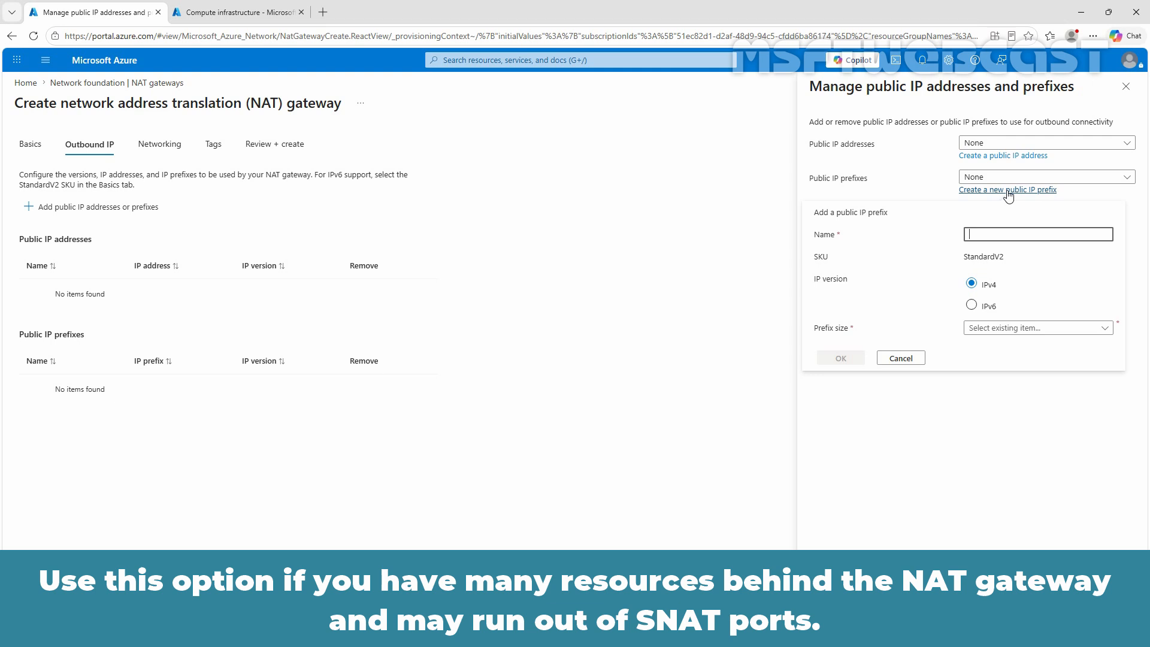
{"action": "left_click", "coordinate": [1001, 328]}
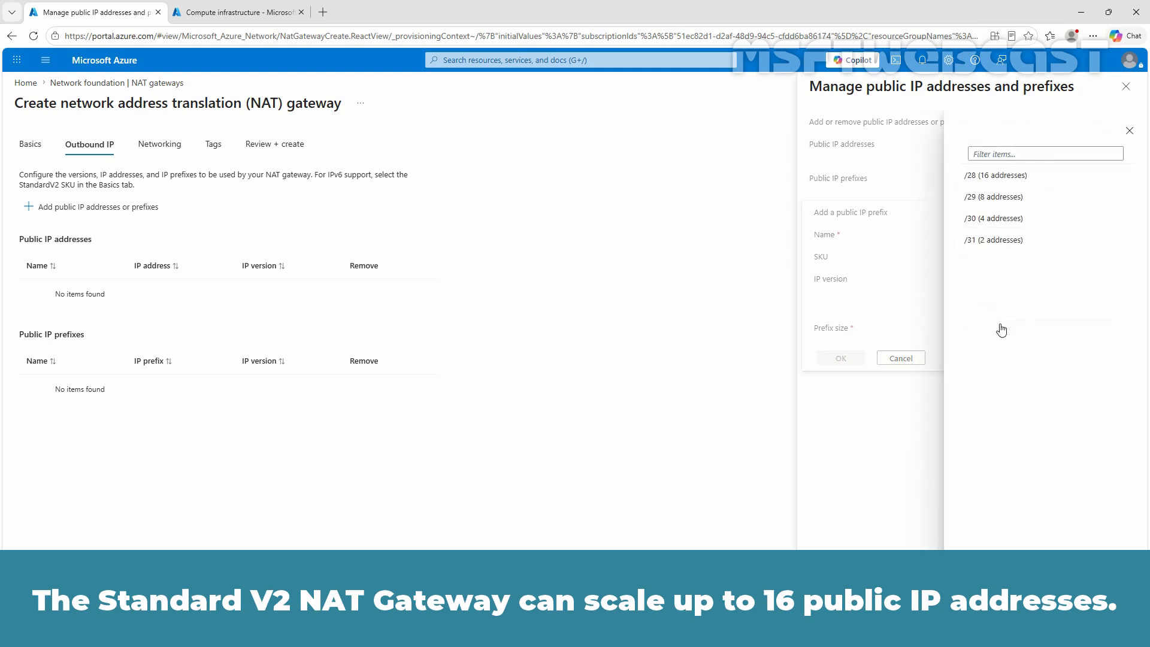
{"action": "left_click", "coordinate": [893, 303]}
{"action": "left_click", "coordinate": [900, 358]}
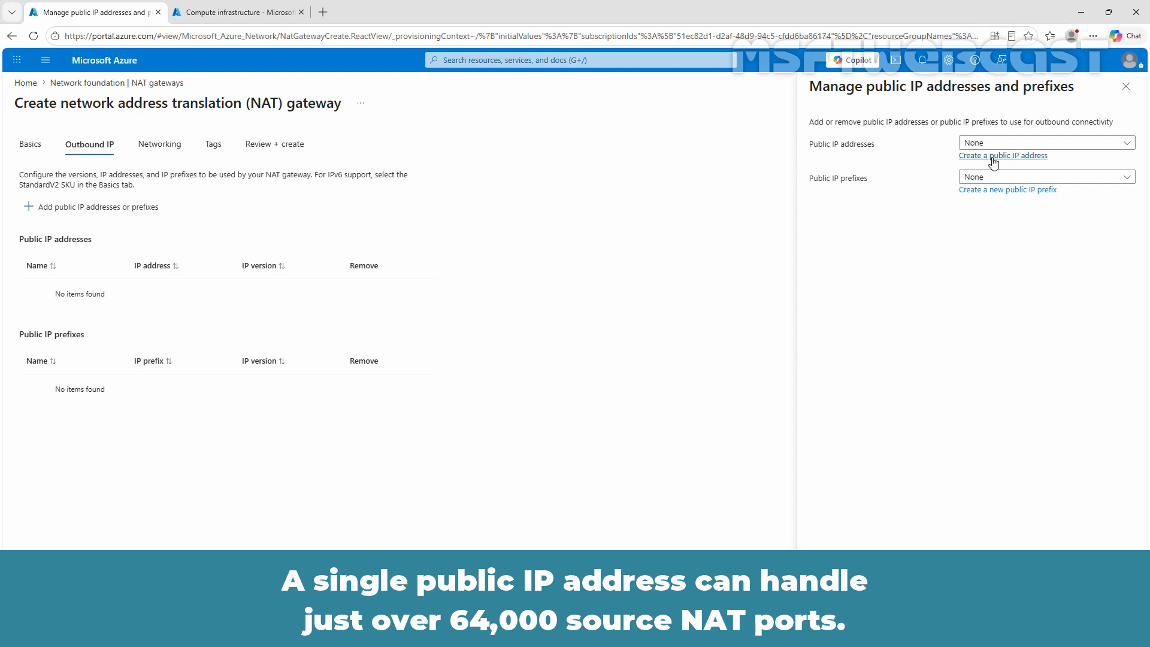
{"action": "left_click", "coordinate": [1070, 146]}
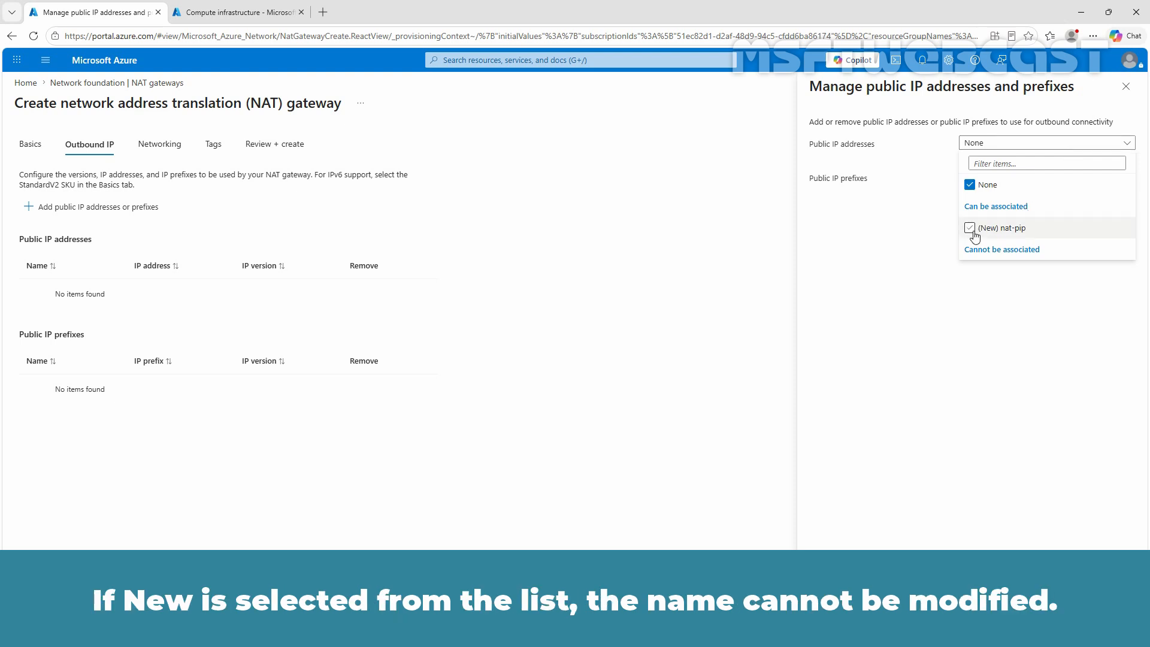
{"action": "left_click", "coordinate": [914, 225]}
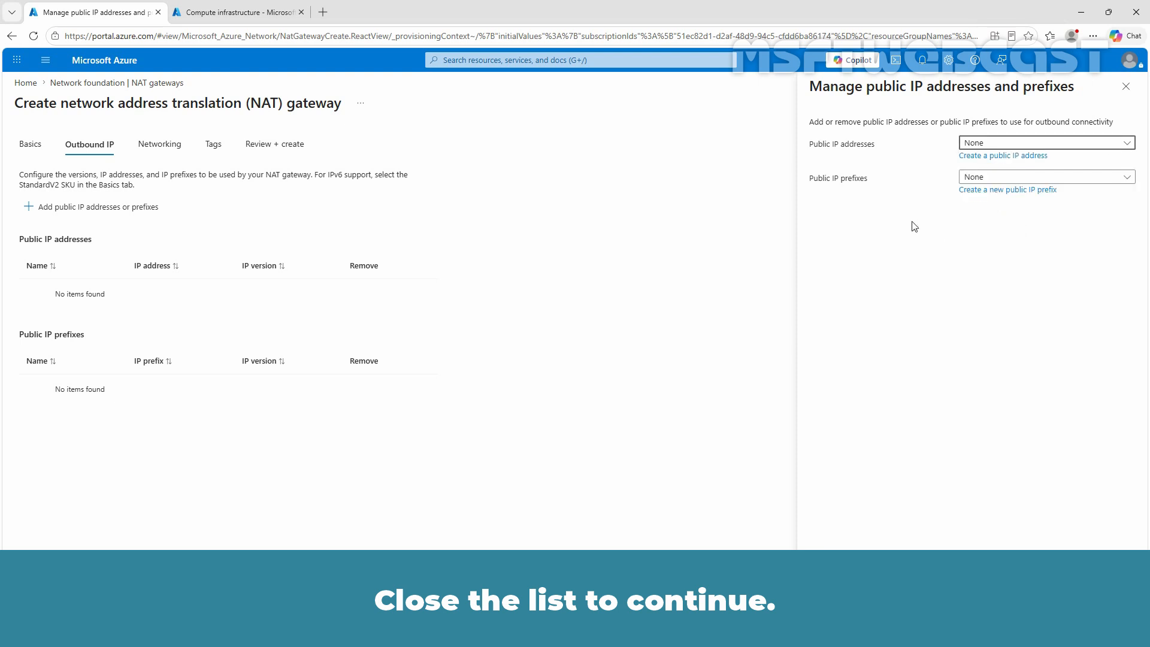
Step: Create an IPv4 public IP address named EastUS-PIP01 and save it as the gateway's outbound IP
{"action": "left_click", "coordinate": [1017, 158]}
{"action": "type", "text": "nat-pip"}
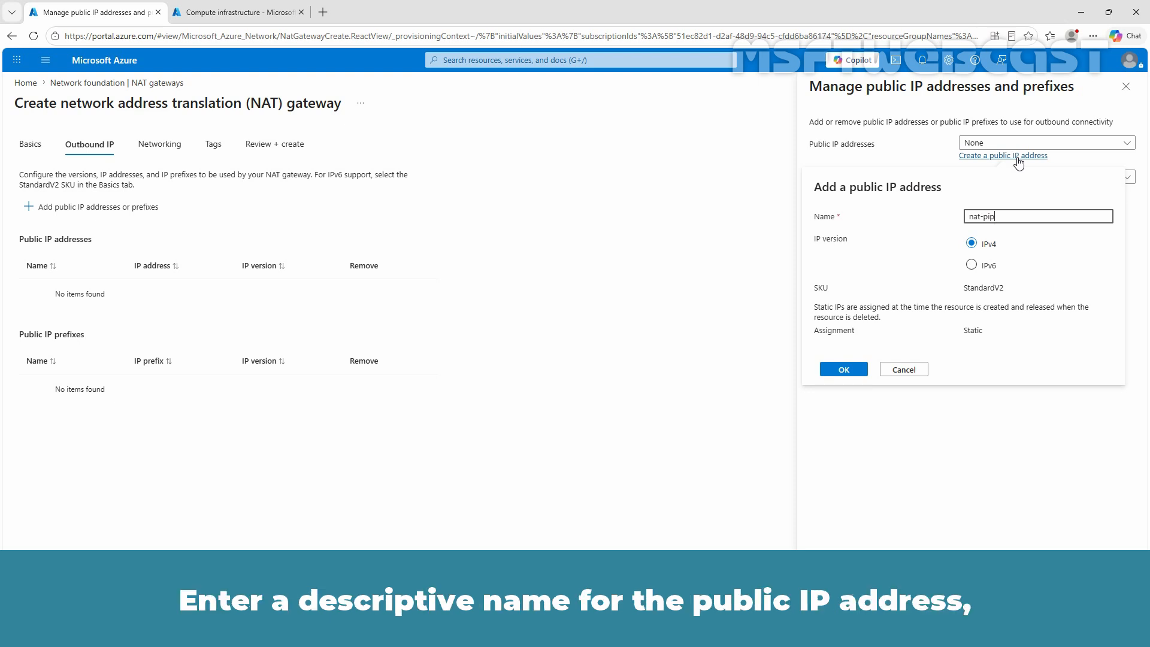
{"action": "key", "text": "ctrl+a"}
{"action": "type", "text": "Ea"}
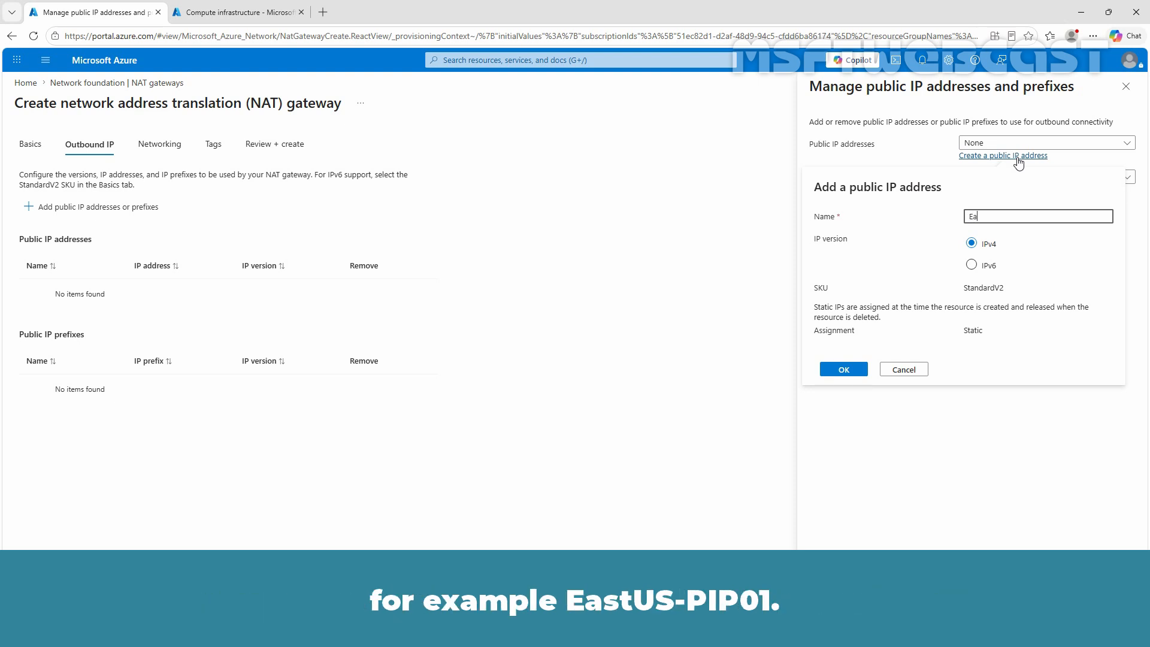
{"action": "type", "text": "stUS-PIP01"}
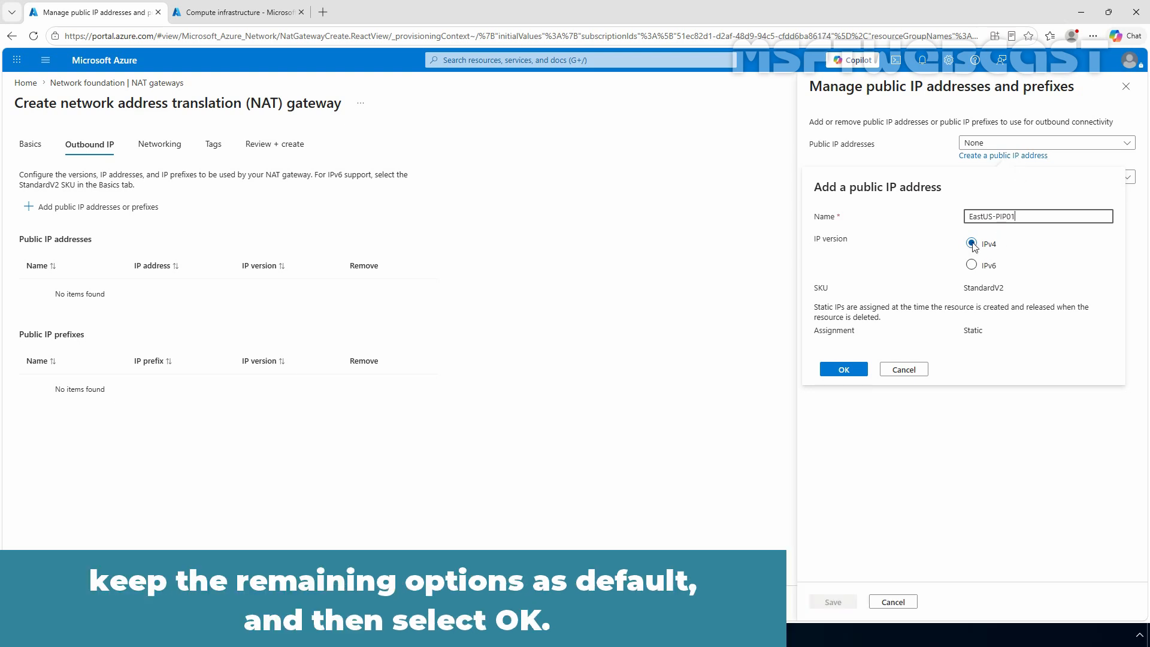
{"action": "left_click", "coordinate": [845, 367]}
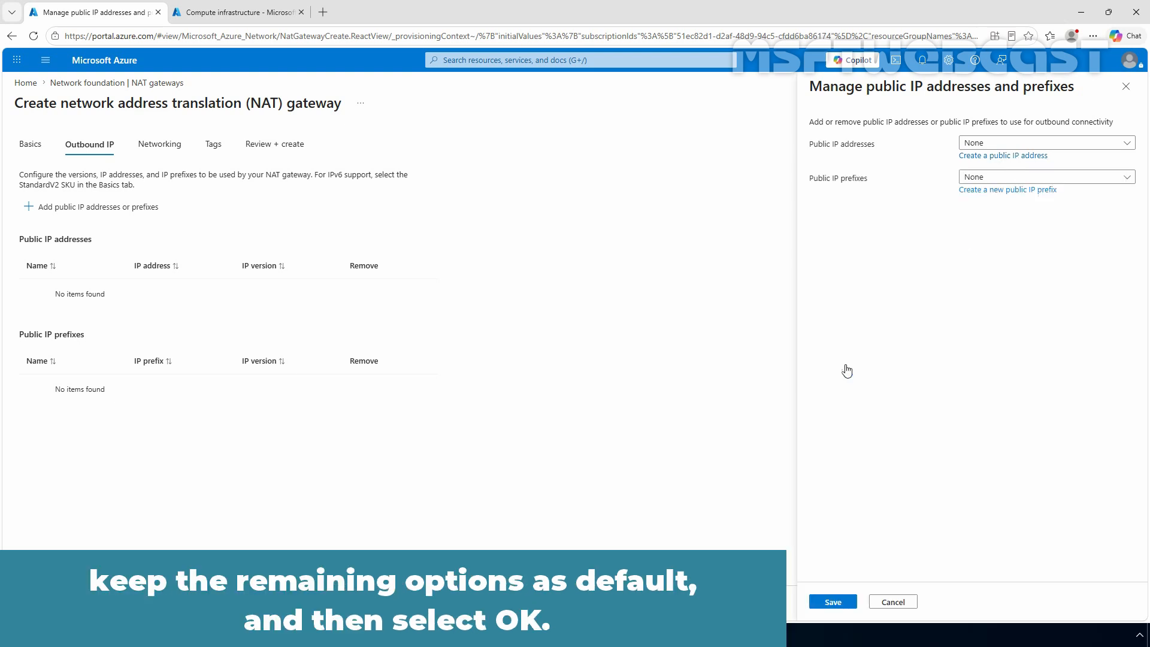
{"action": "left_click", "coordinate": [832, 602]}
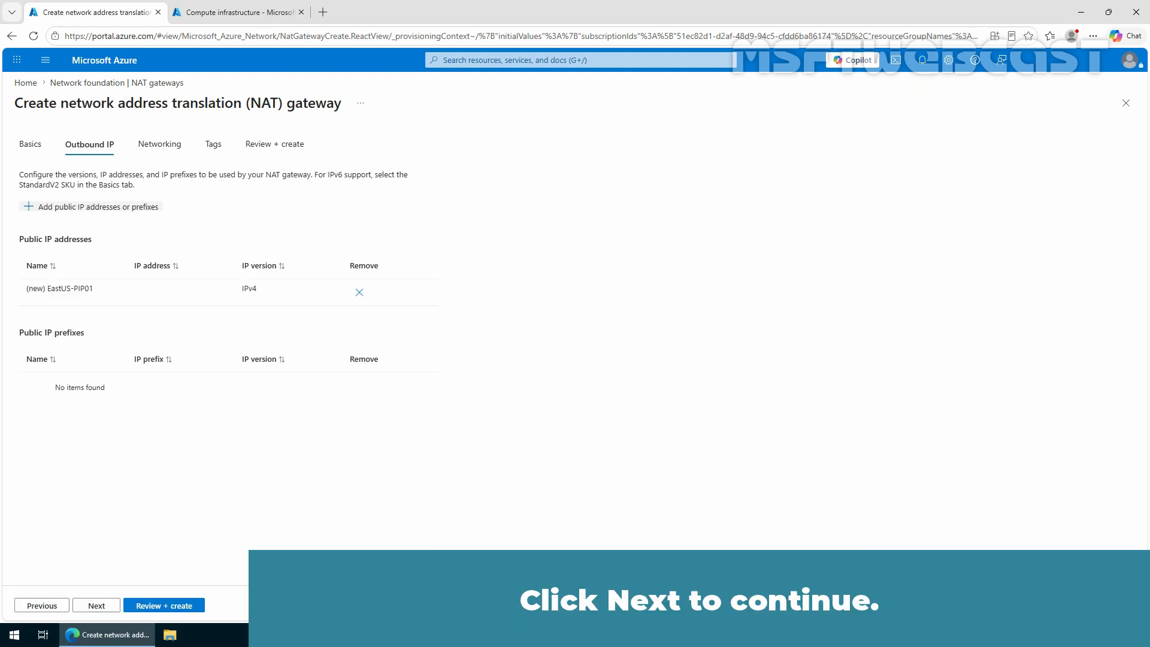
Step: Associate the NAT gateway with the TEST-VM01-vnet virtual network and its default (10.1.1.0/24) subnet
{"action": "left_click", "coordinate": [95, 606]}
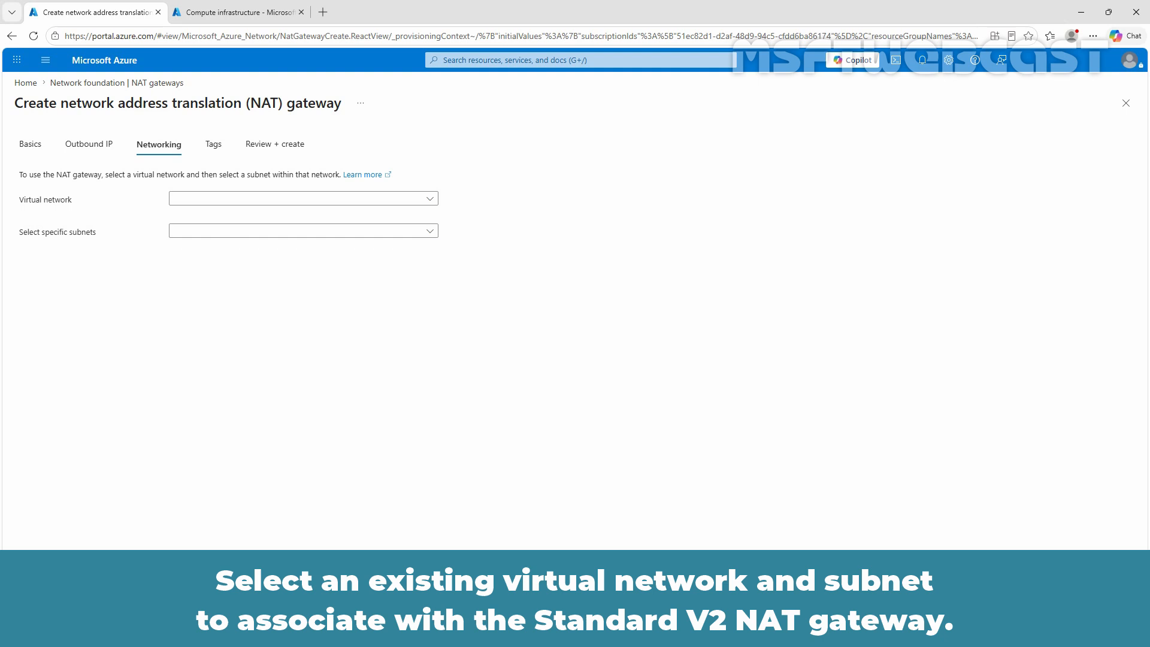
{"action": "left_click", "coordinate": [401, 204]}
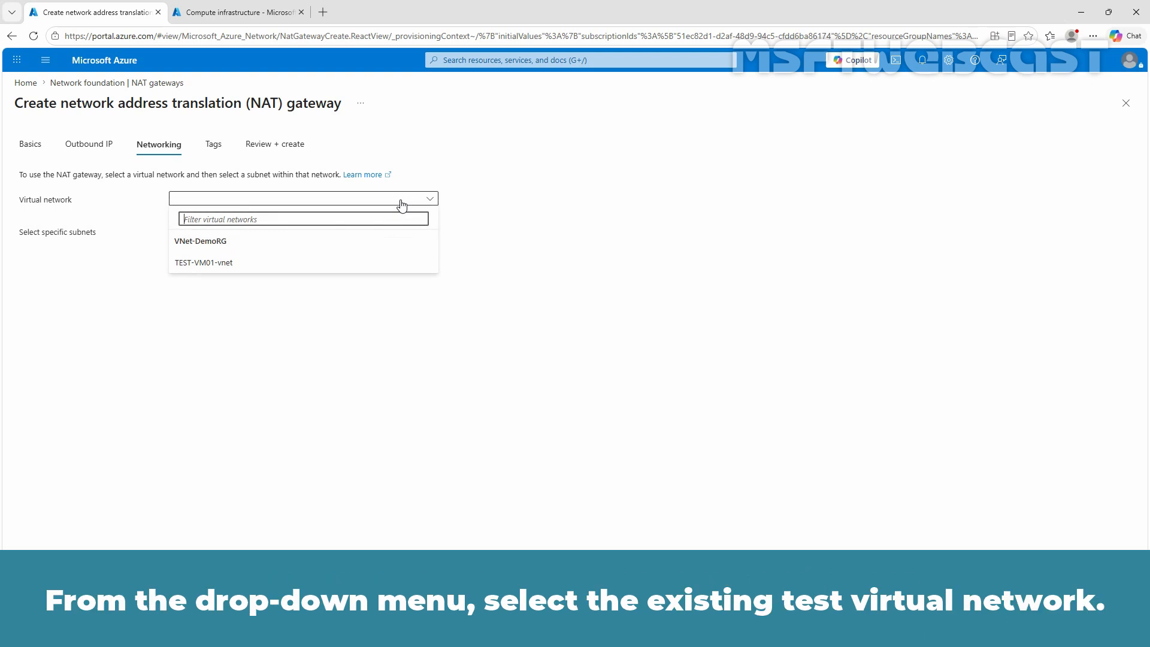
{"action": "left_click", "coordinate": [303, 266]}
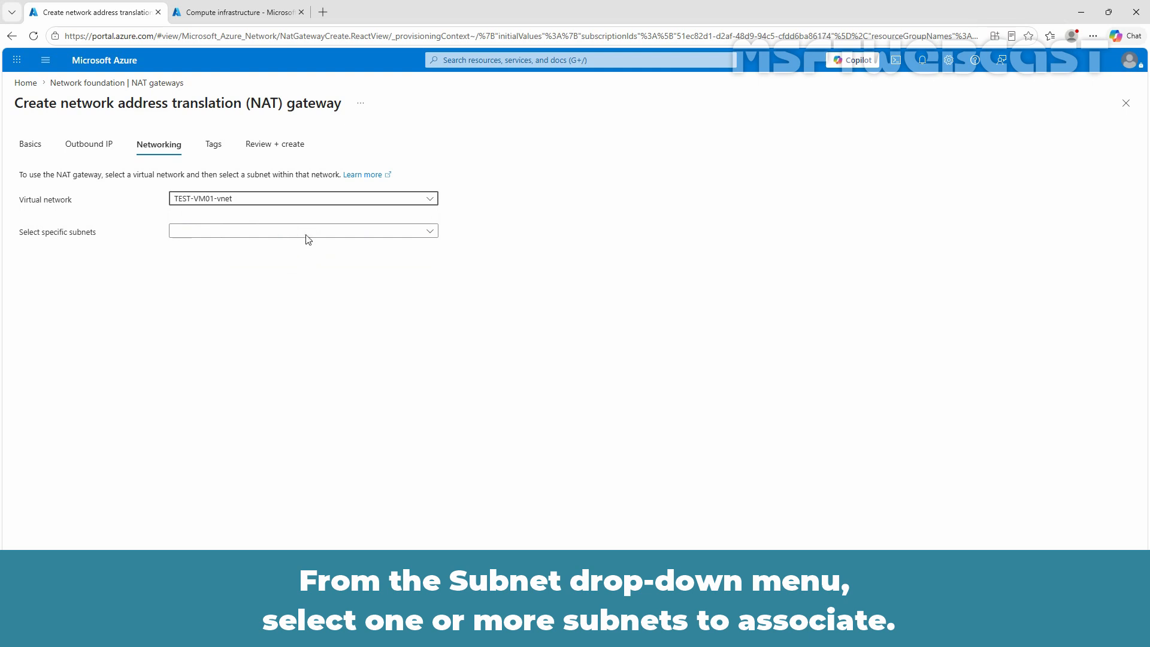
{"action": "left_click", "coordinate": [306, 236]}
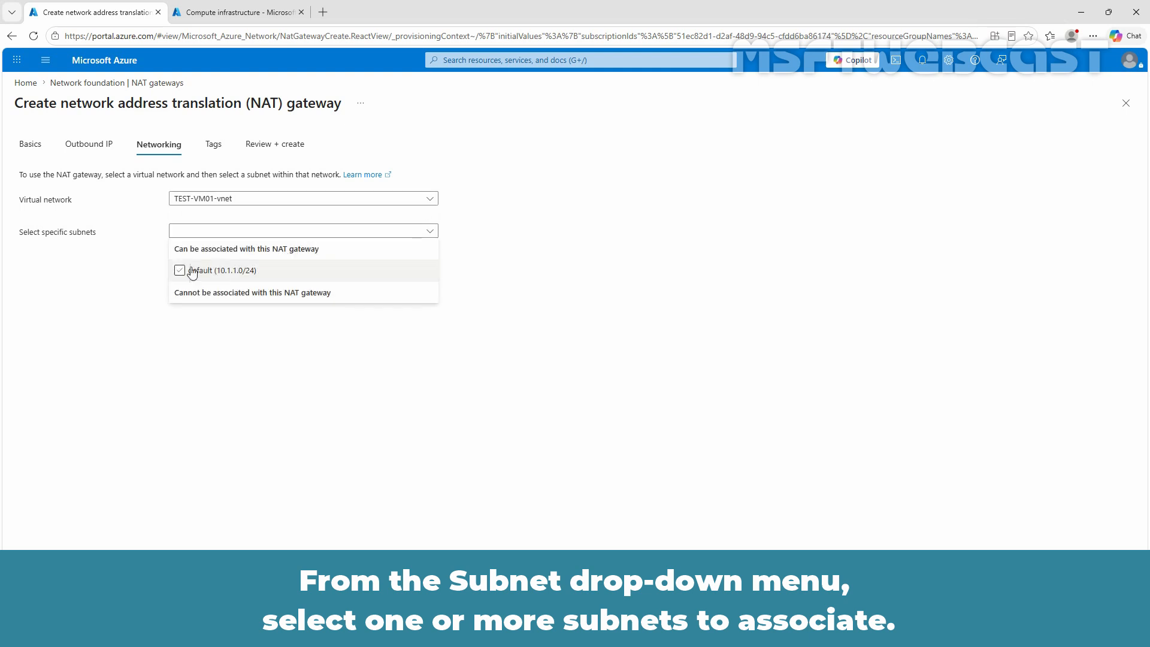
{"action": "left_click", "coordinate": [179, 270]}
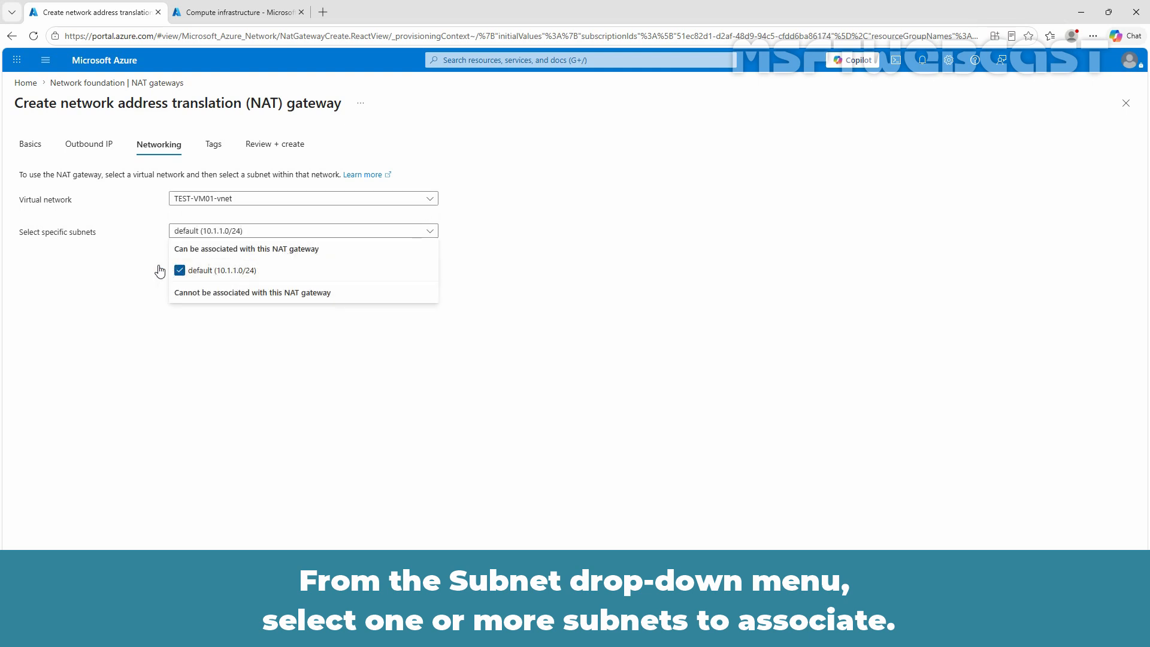
{"action": "left_click", "coordinate": [134, 262]}
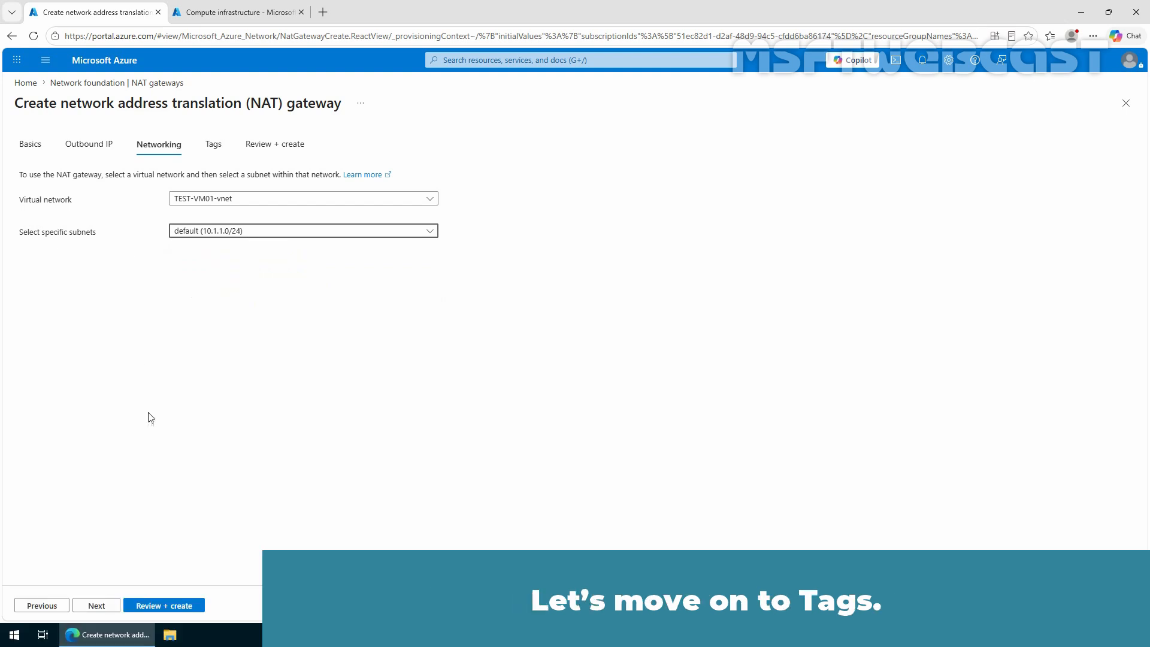
Step: Tag the NAT gateway with the name ENV and value TEST, and create it after validation
{"action": "left_click", "coordinate": [92, 606]}
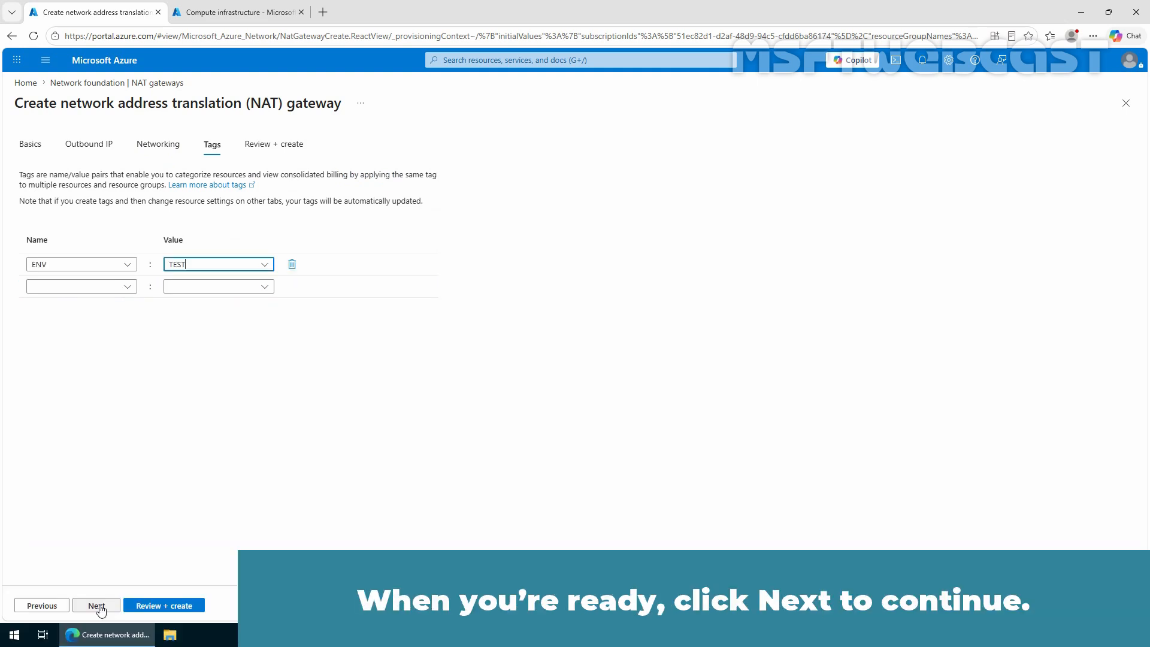
{"action": "left_click", "coordinate": [98, 606]}
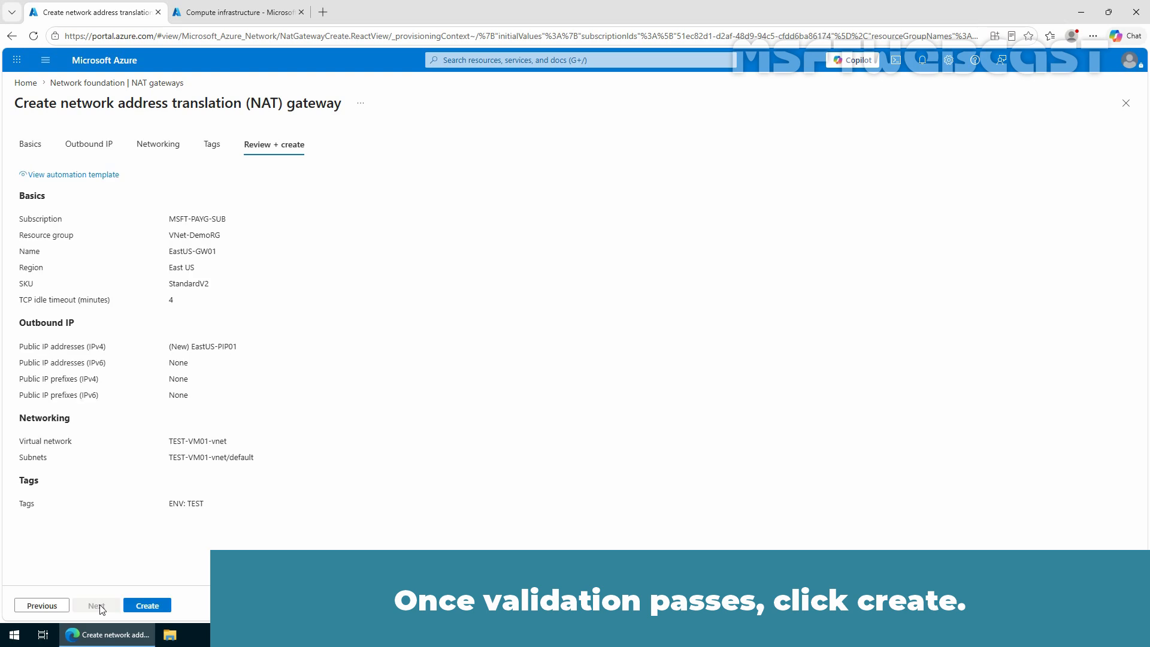
{"action": "left_click", "coordinate": [147, 606]}
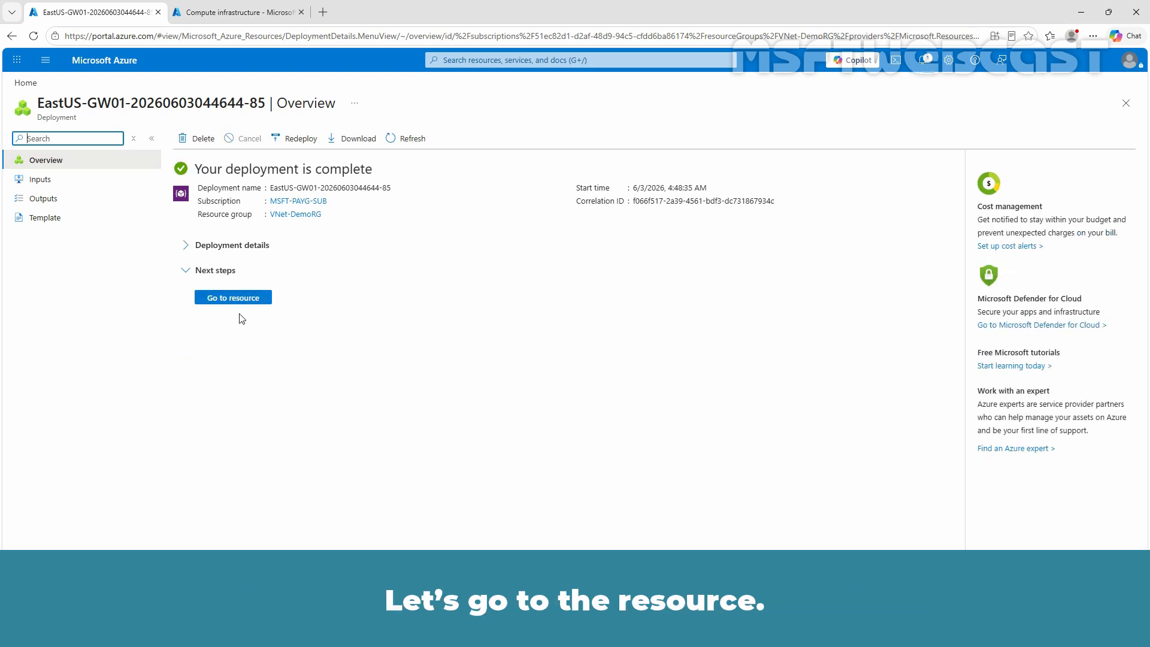
Step: Open the deployed EastUS-GW01 resource and examine its overview details and outbound public IP address
{"action": "left_click", "coordinate": [230, 300]}
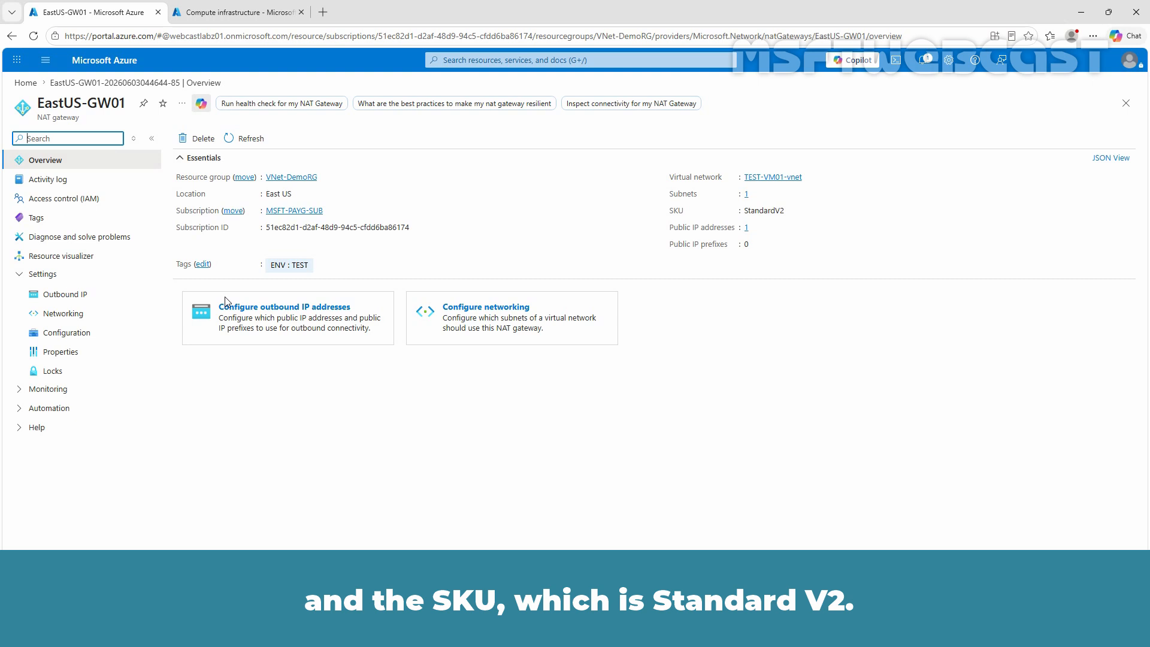
{"action": "left_click", "coordinate": [63, 295]}
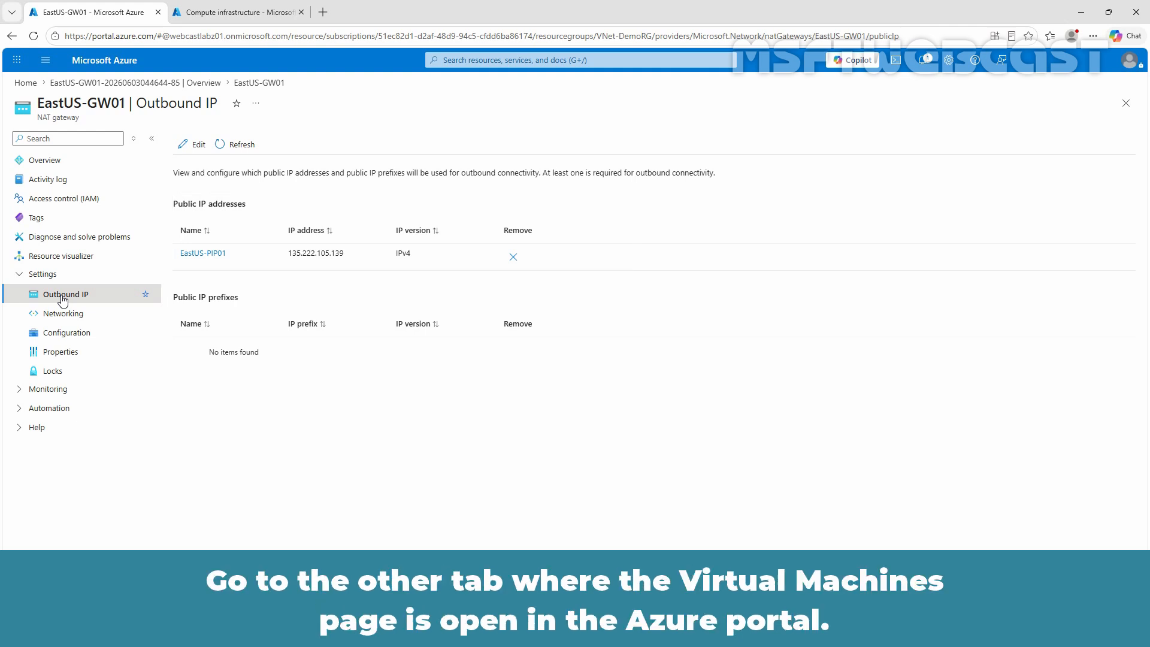
Step: Check the public IP address in TEST-VM01's networking properties and compare it with the NAT gateway's outbound IP
{"action": "left_click", "coordinate": [223, 16]}
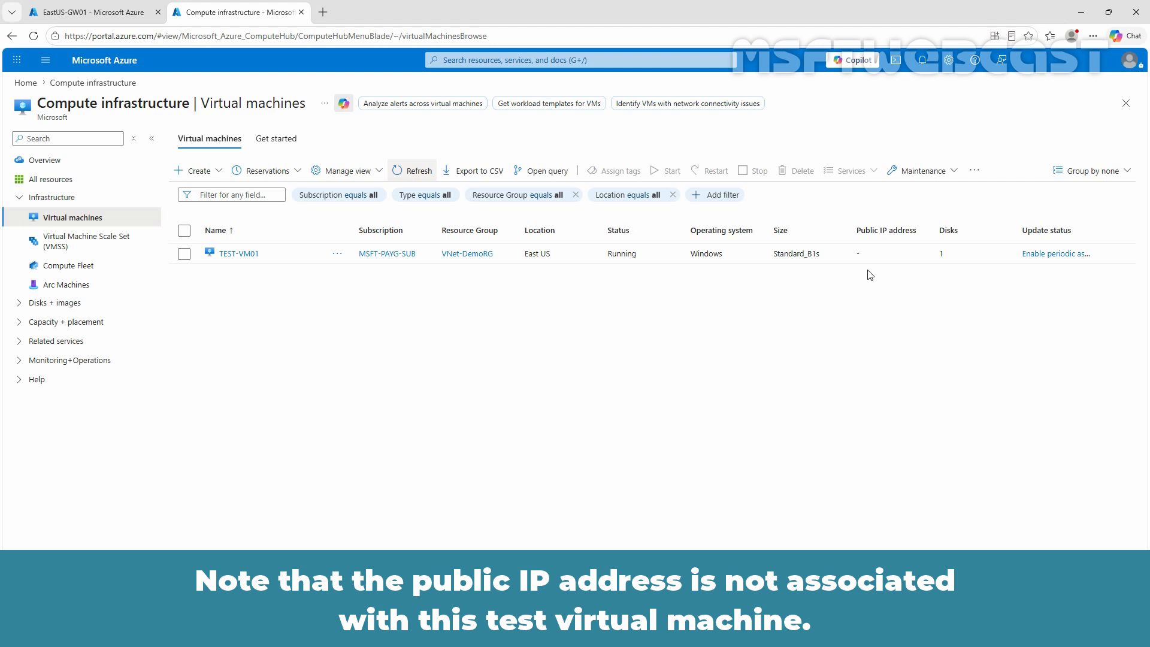
{"action": "left_click", "coordinate": [239, 254]}
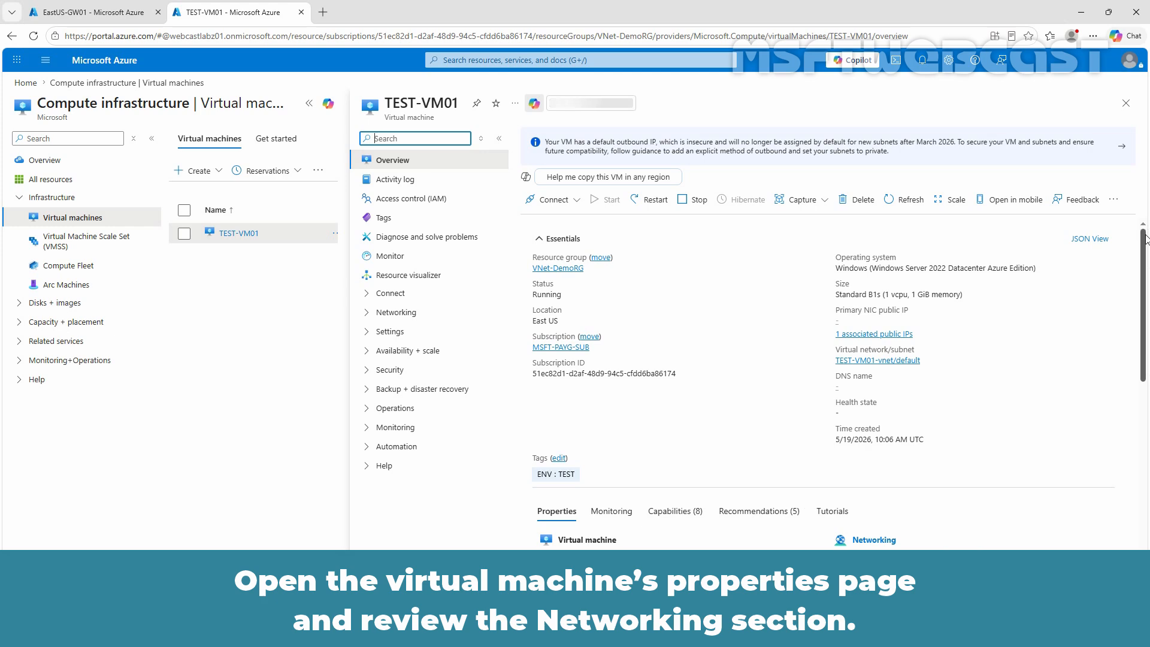
{"action": "left_click_drag", "start_coordinate": [1147, 234], "coordinate": [1146, 350]}
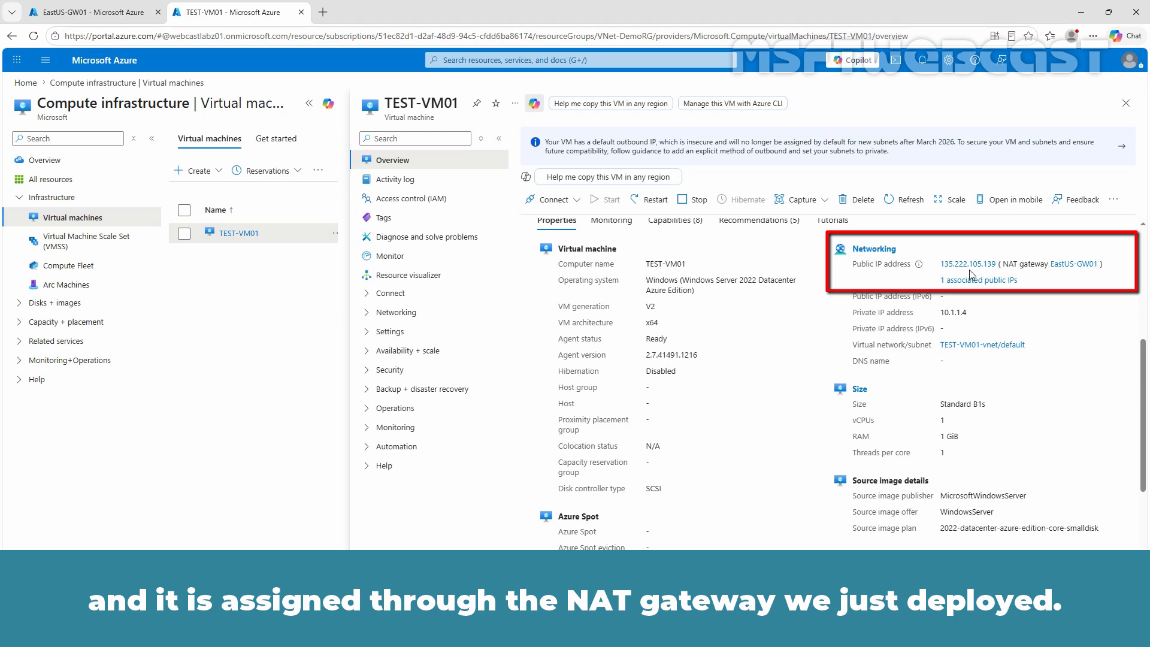
{"action": "left_click", "coordinate": [96, 12]}
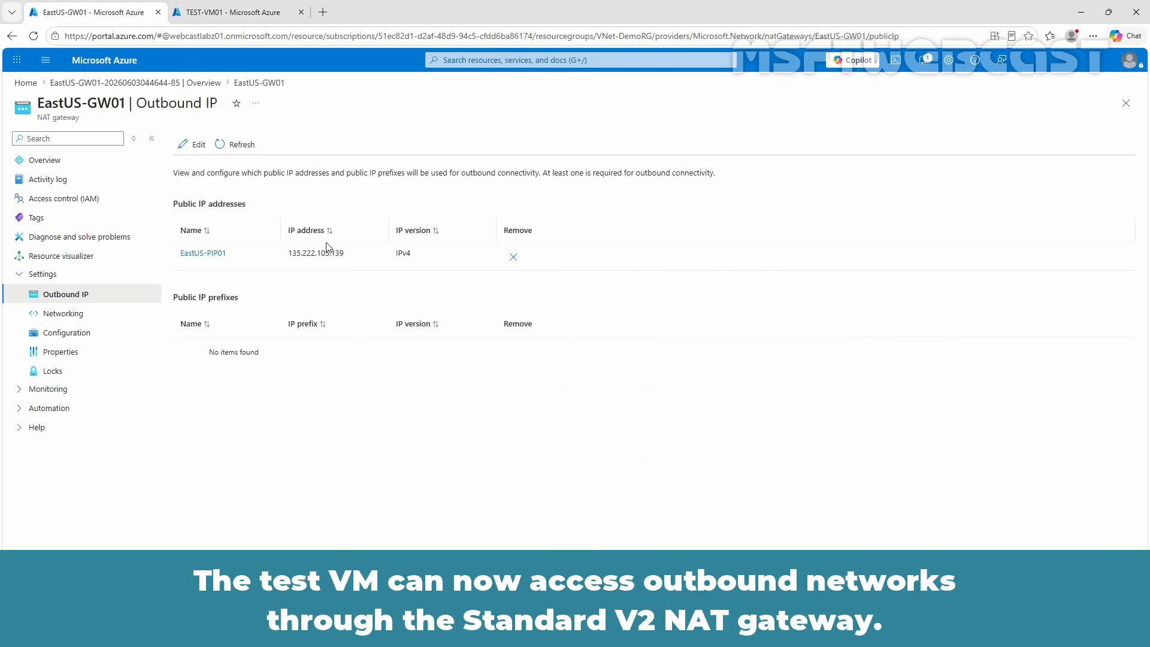
{"action": "left_click", "coordinate": [239, 18]}
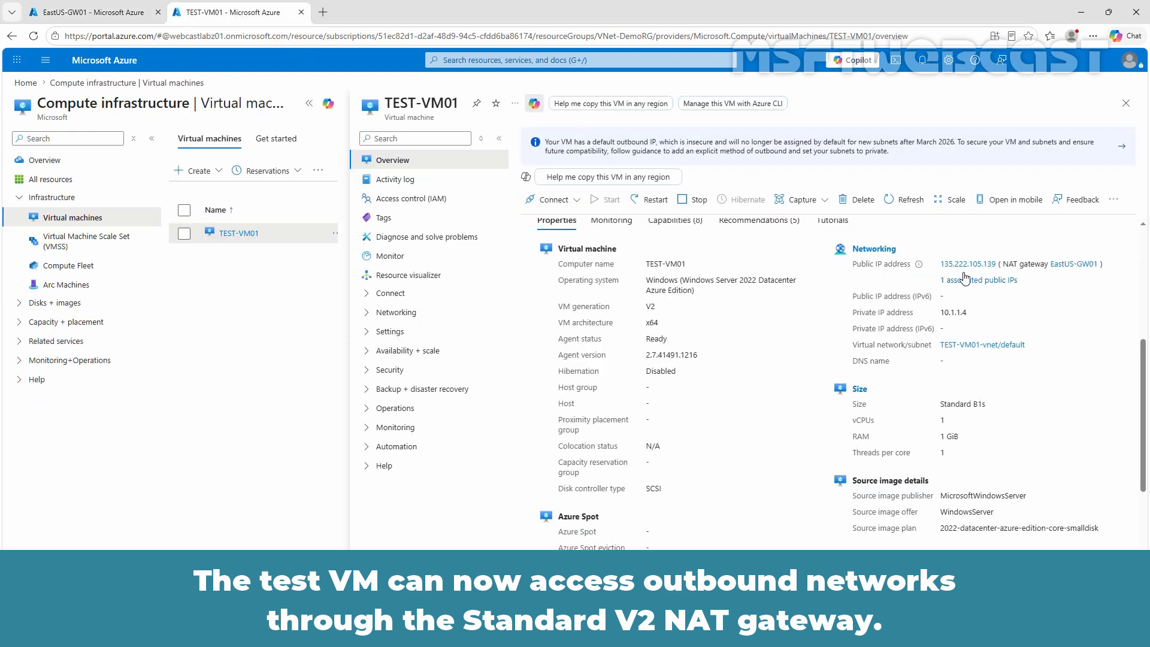